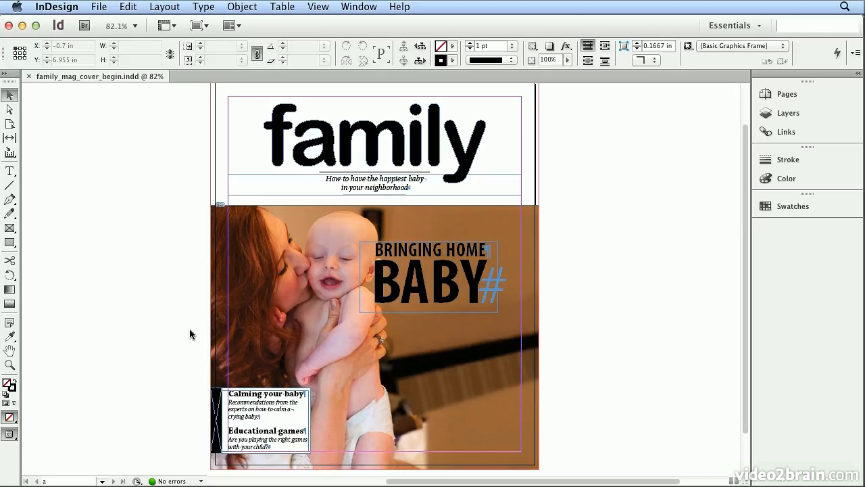
- Swap the fill and stroke of the outlined "family" masthead, giving the letters a black outline with no fill, and deselect it
click(442, 297)
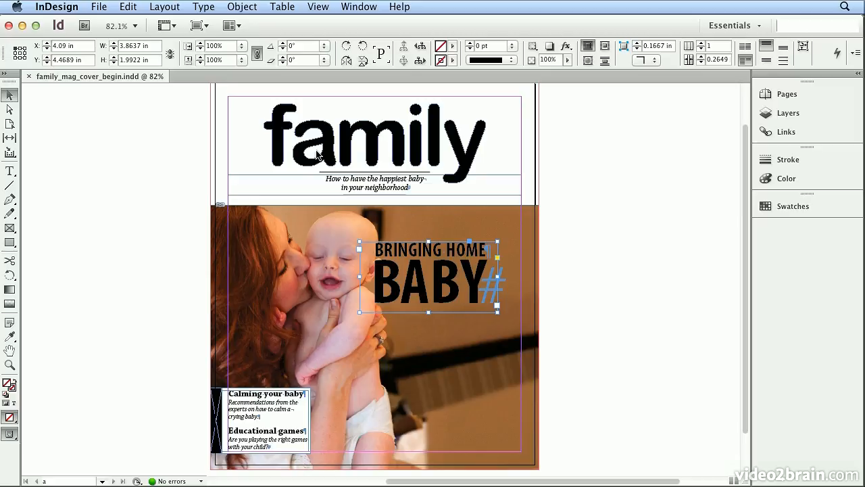
click(392, 126)
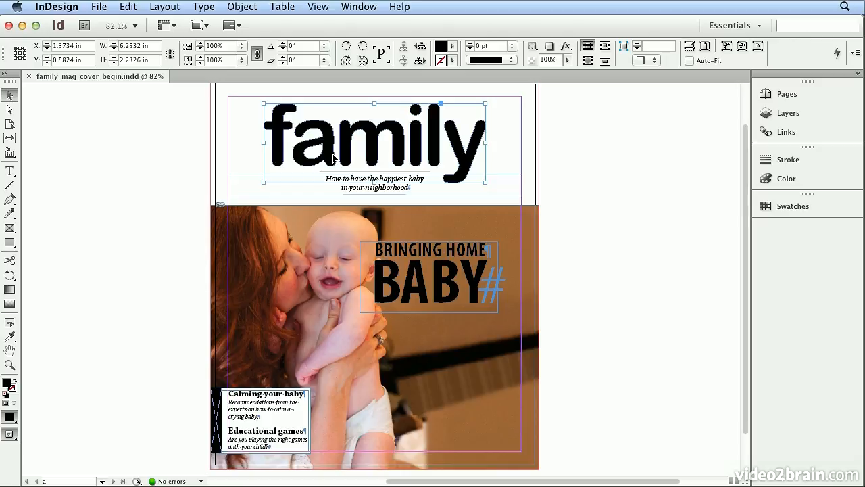
click(201, 7)
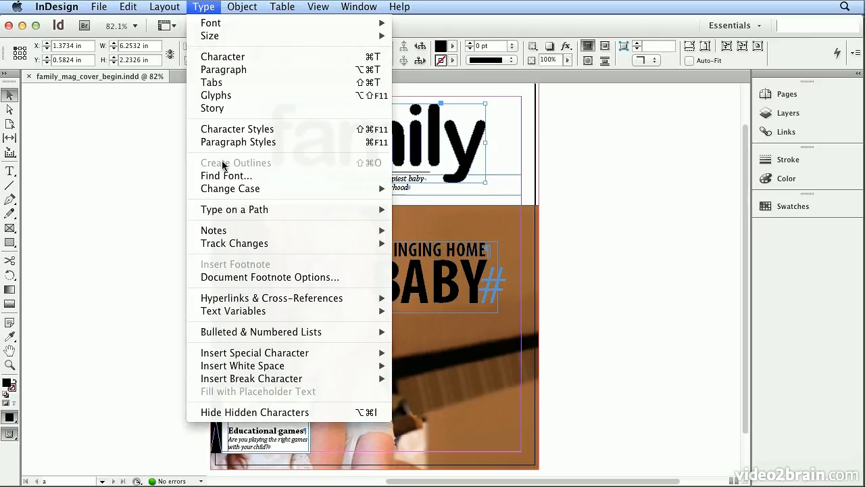
key(Escape)
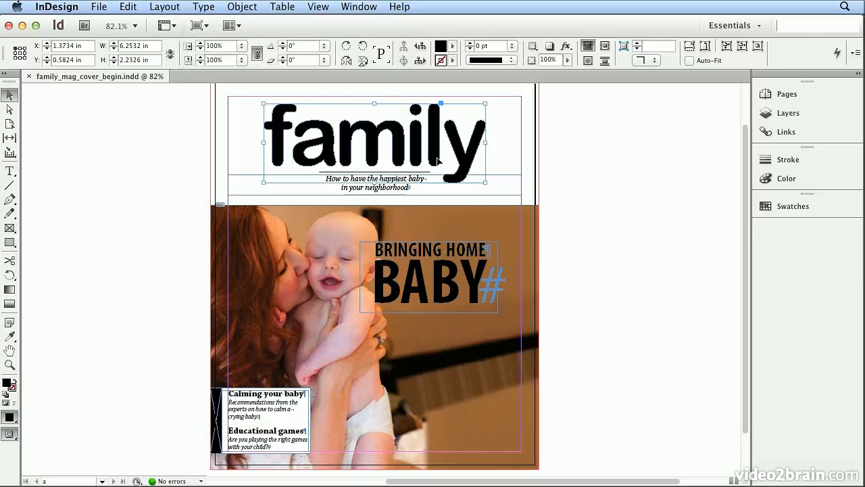
click(6, 79)
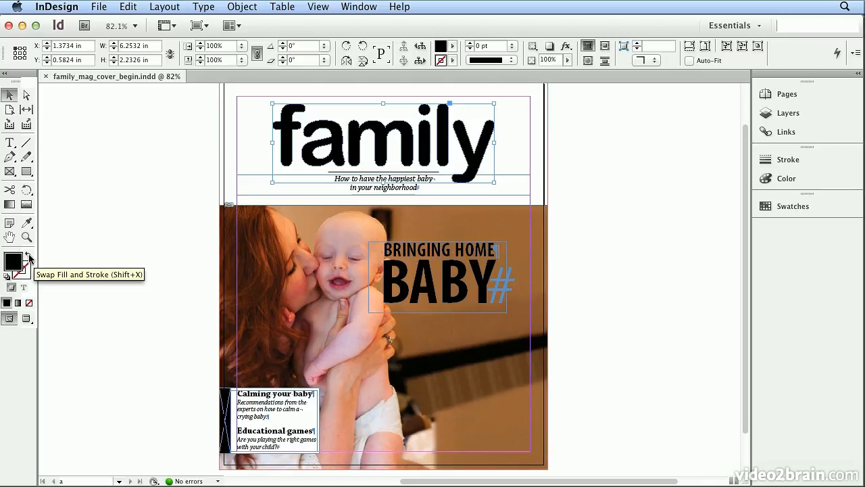
click(29, 257)
click(210, 199)
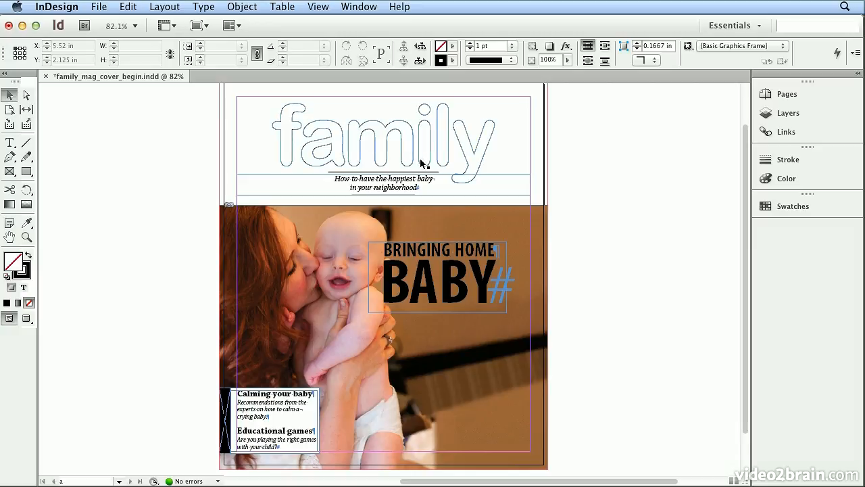
- Select the "Calming your baby" text frame, switch to the Typography workspace and show the frame's Effects settings
click(295, 391)
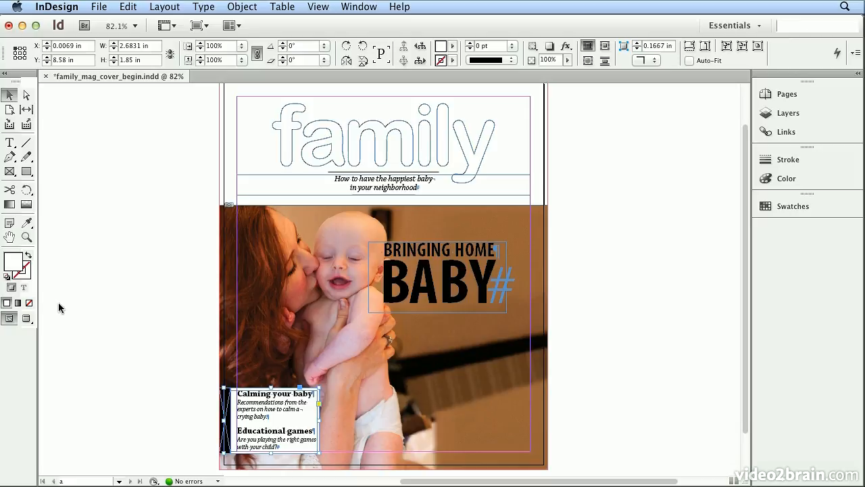
click(18, 273)
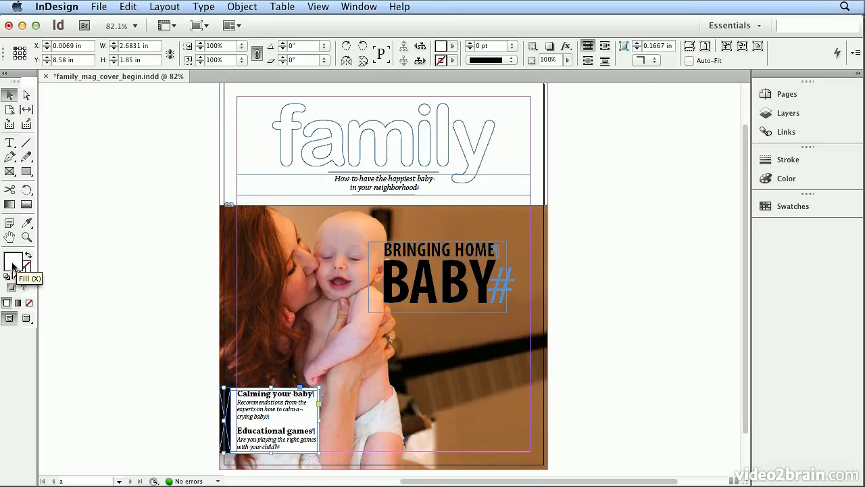
click(718, 25)
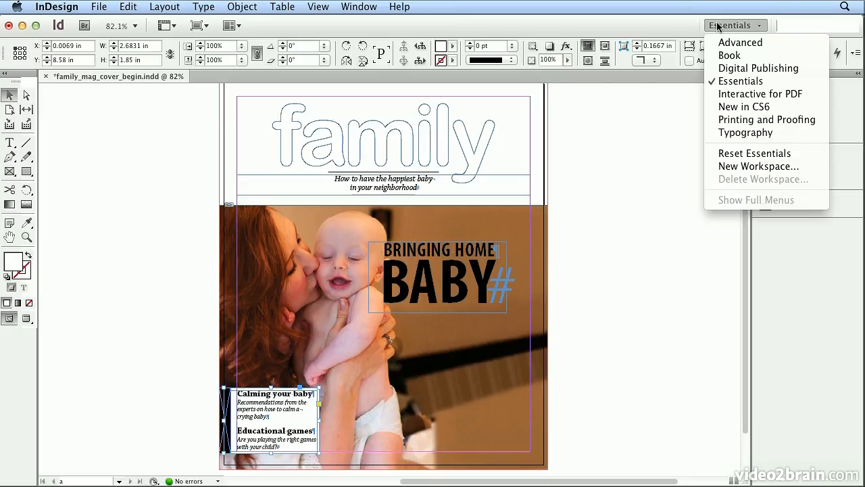
click(777, 132)
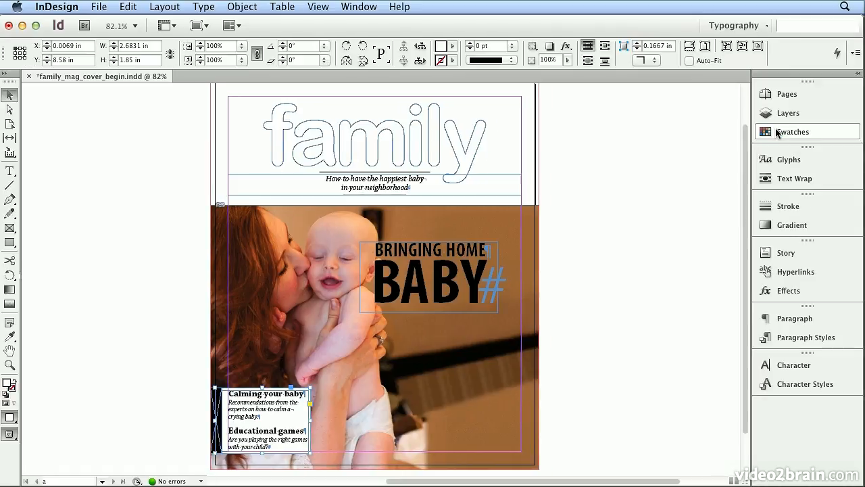
click(788, 292)
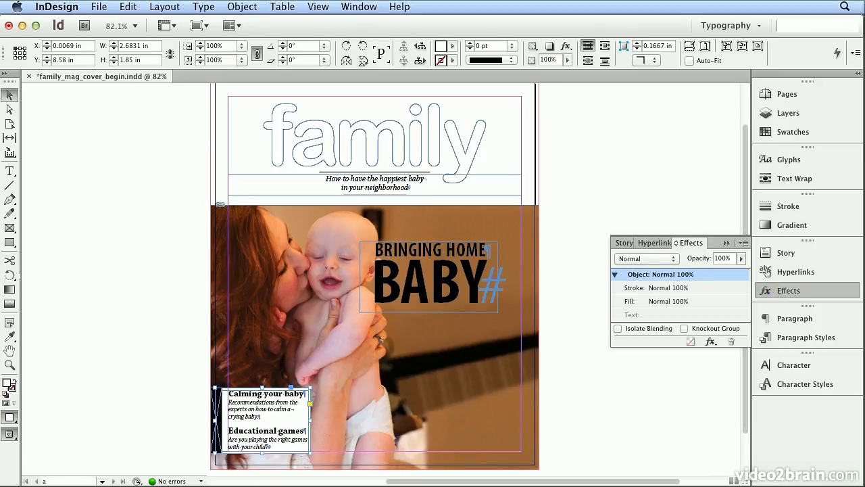
click(368, 11)
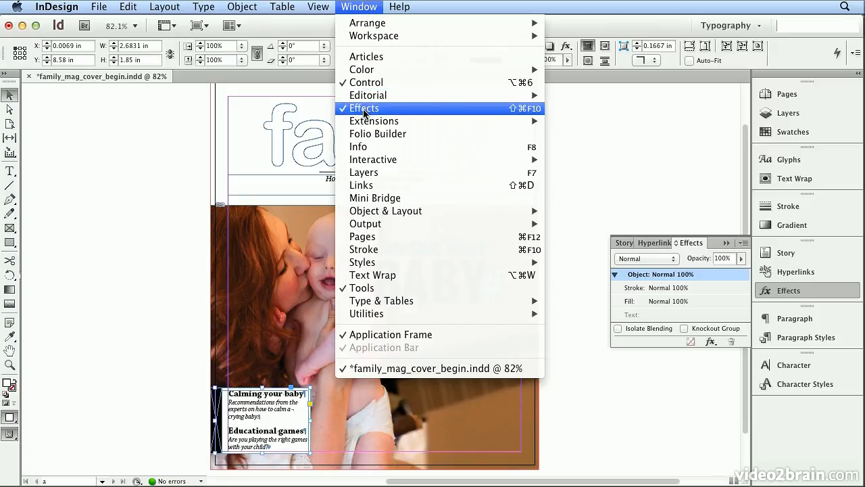
click(368, 8)
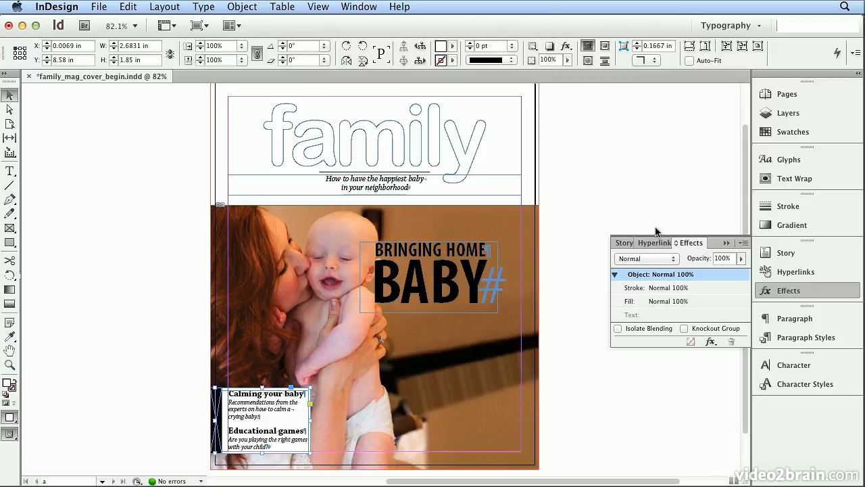
- Lower the object opacity of the "Calming your baby" text frame to 70% and further to 60%, and deselect the frame
double_click(721, 258)
text(70)
key(Return)
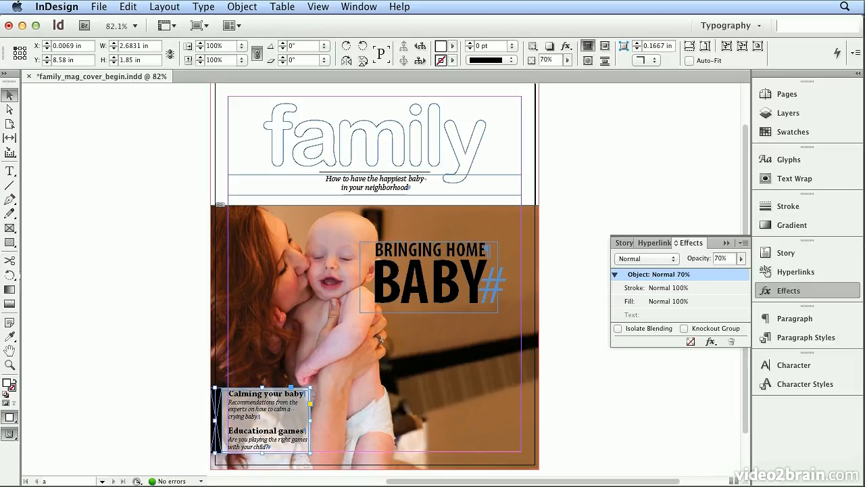
click(741, 258)
drag(742, 272, 733, 274)
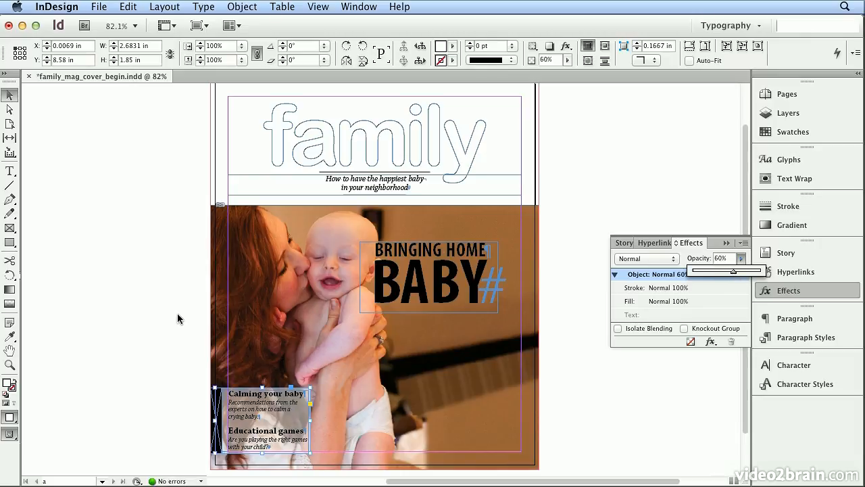
click(274, 432)
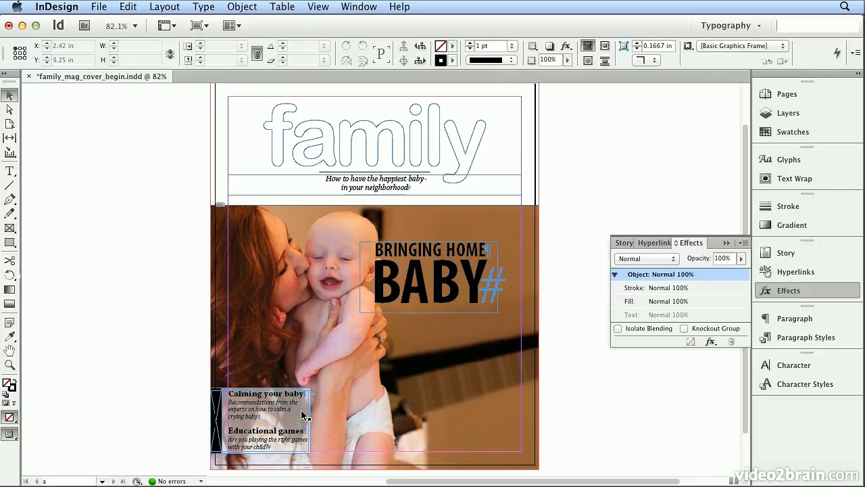
- Try a gradient fill on the container of the "BRINGING HOME BABY" text frame and undo it
click(452, 298)
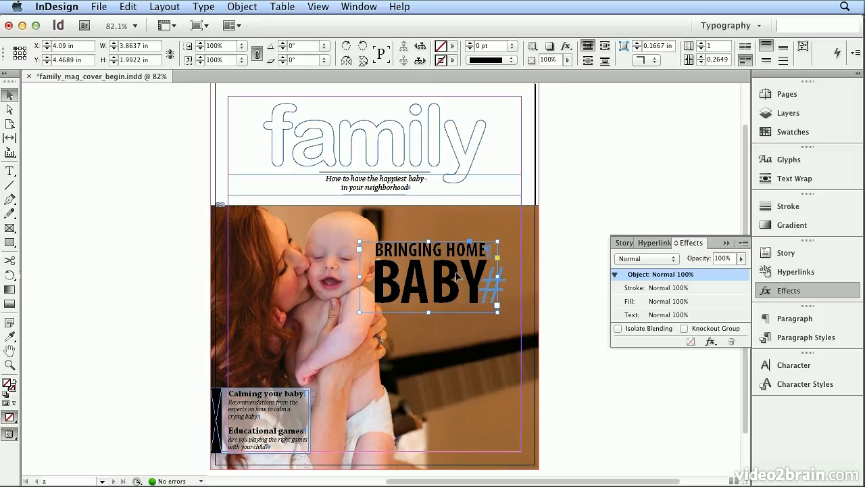
click(5, 73)
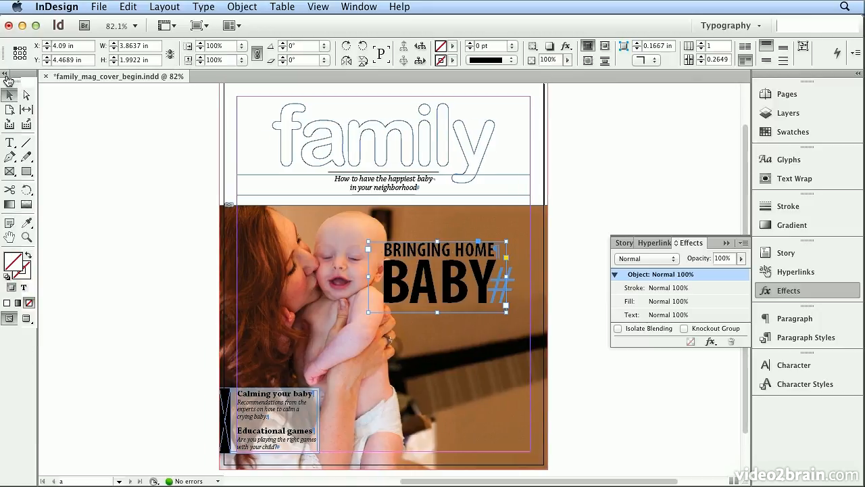
click(18, 303)
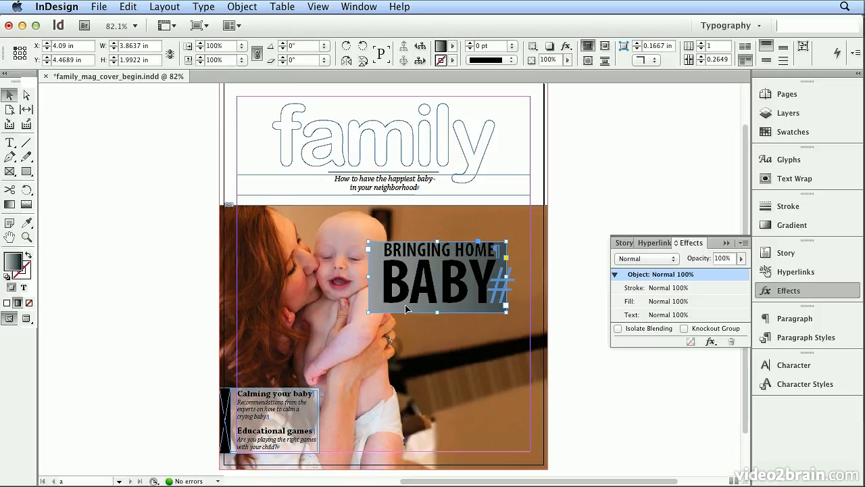
click(128, 7)
click(130, 24)
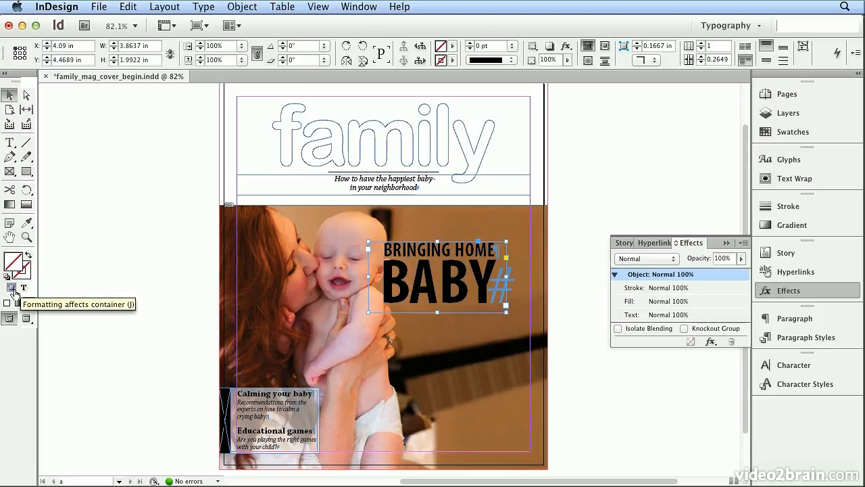
- Make formatting affect the text of the "BRINGING HOME BABY" frame and fill the letters with a gradient
click(23, 288)
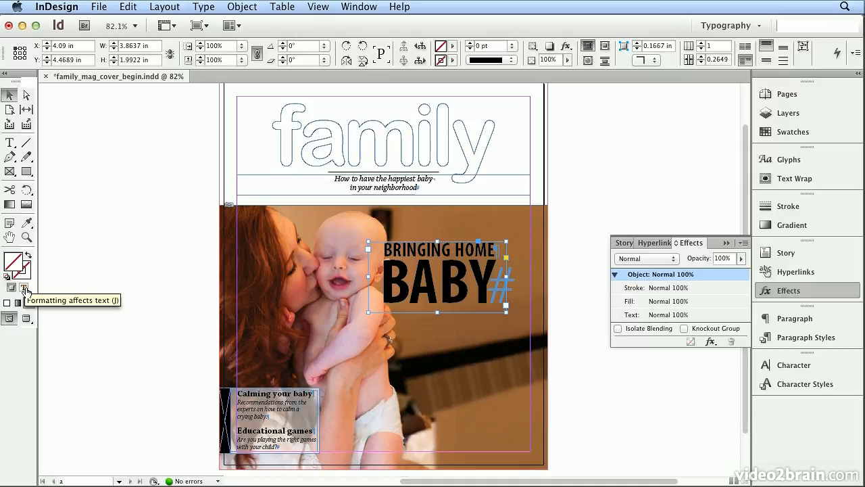
click(24, 290)
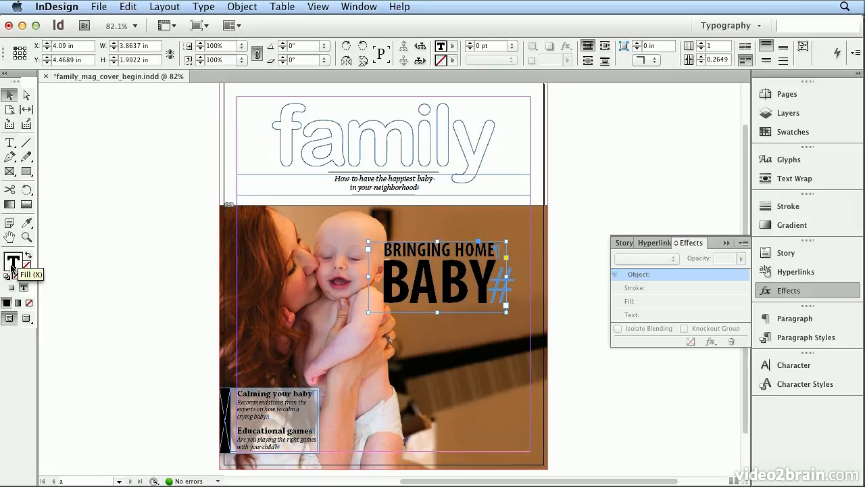
click(20, 305)
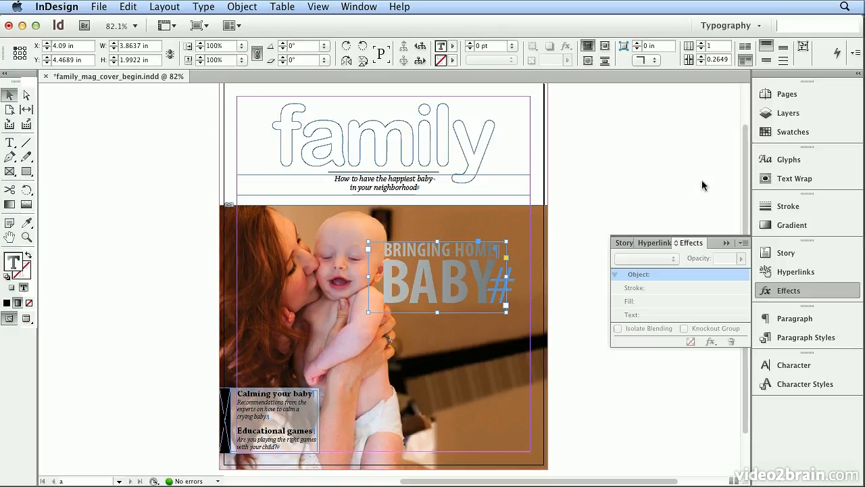
- Examine the color stops at both ends of the Grayscale Gradient swatch applied to the headline and accept its options
click(795, 131)
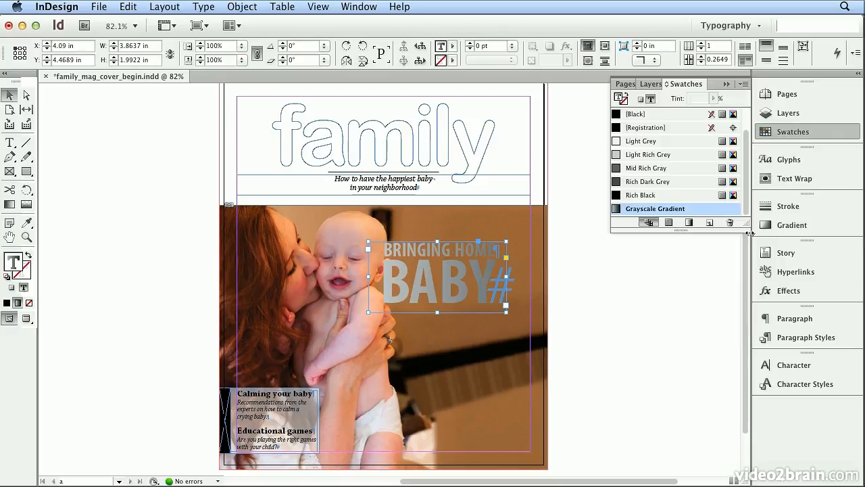
drag(748, 226, 747, 295)
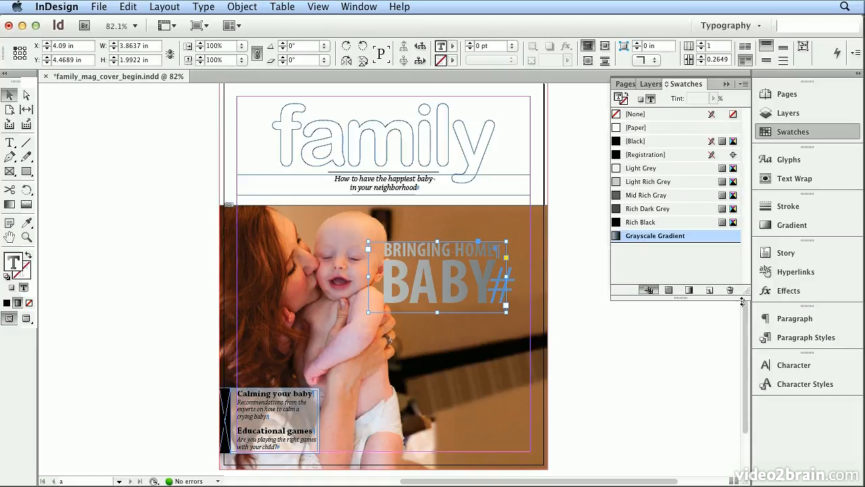
double_click(643, 237)
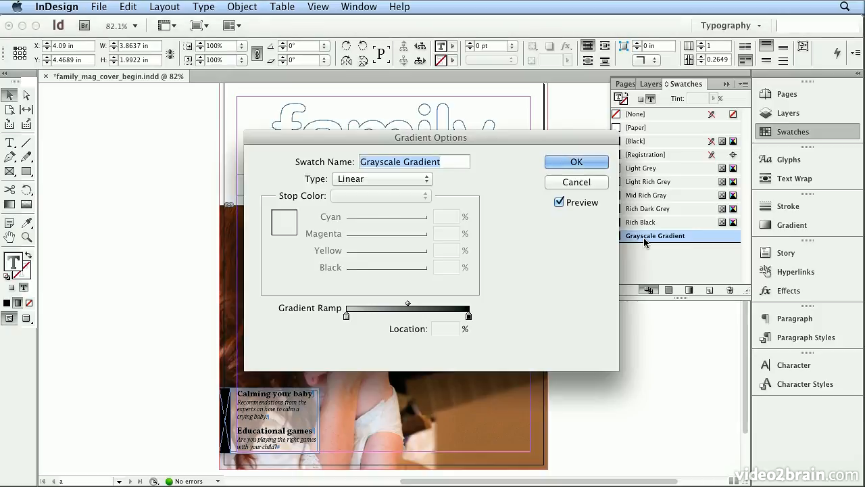
click(346, 317)
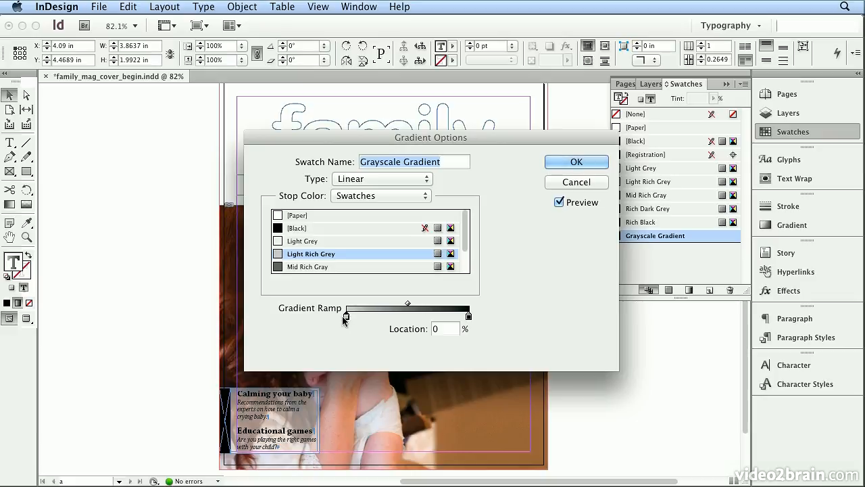
click(469, 315)
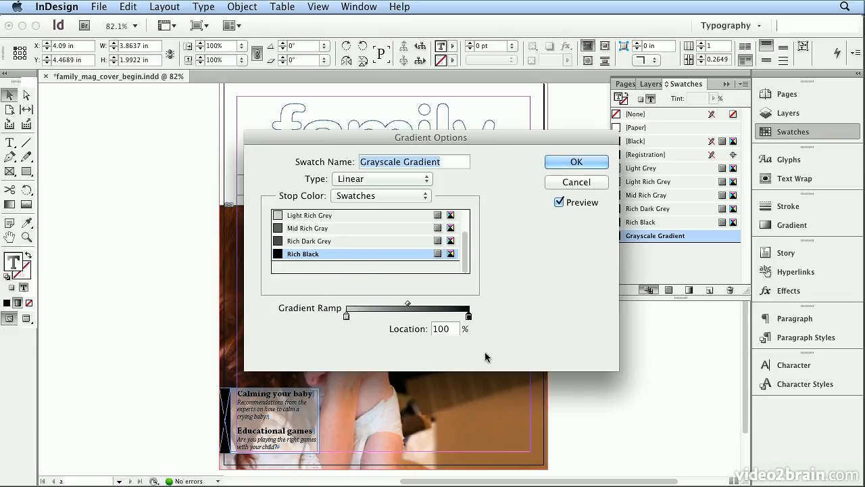
click(582, 166)
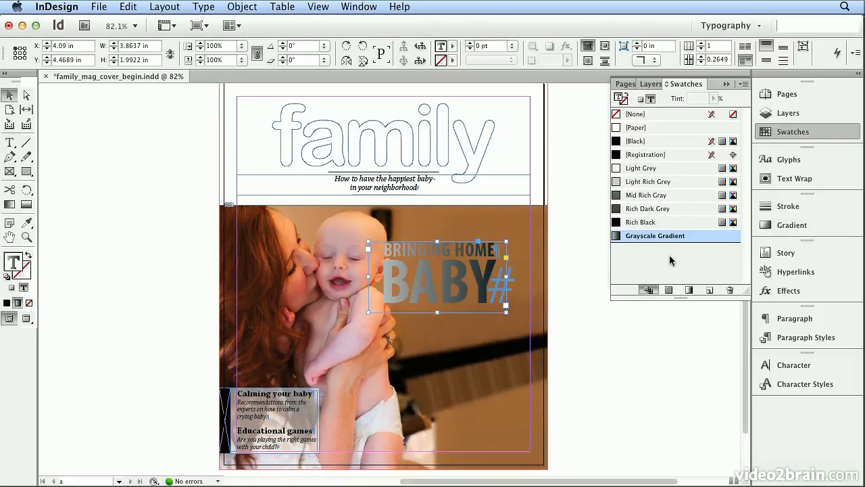
- Redraw the headline's gradient vertically with the Gradient Swatch tool, trying different lengths and ending about midway down "BABY"
click(9, 205)
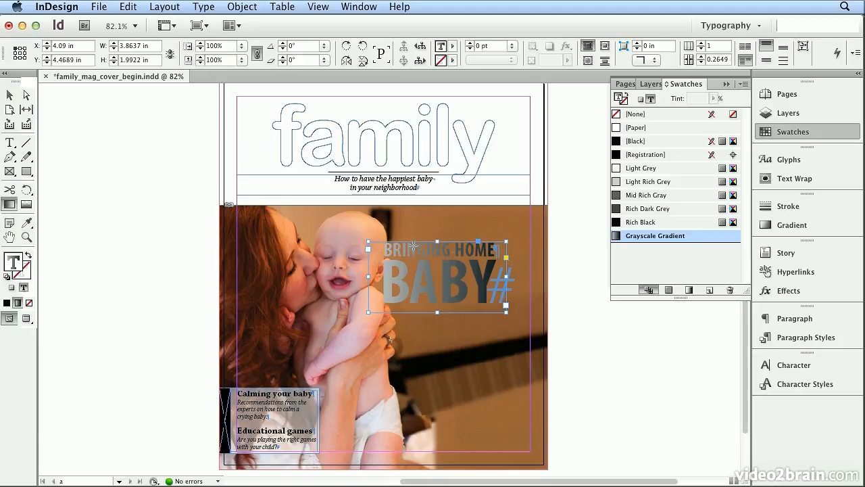
key(super+equal)
key(super+equal)
key(super+equal)
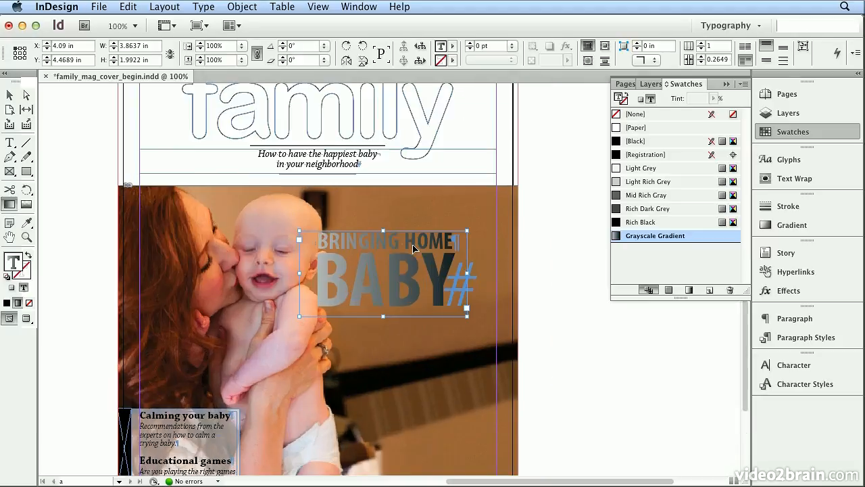
key(super+equal)
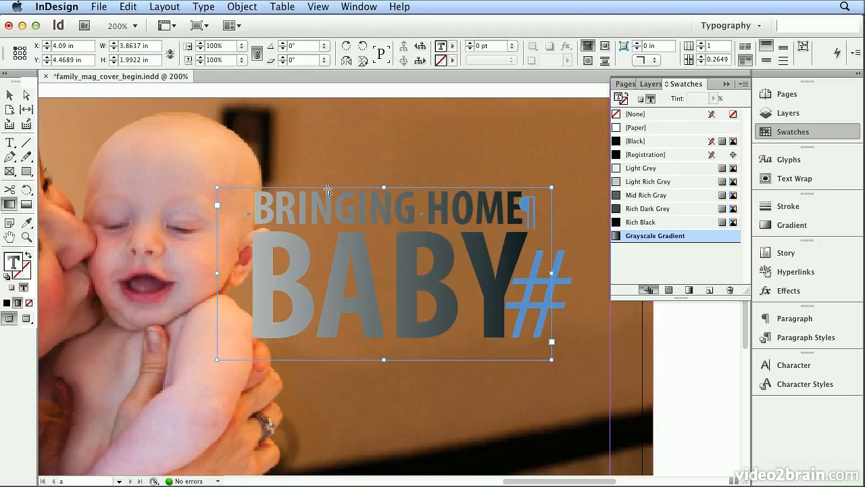
drag(328, 190, 324, 330)
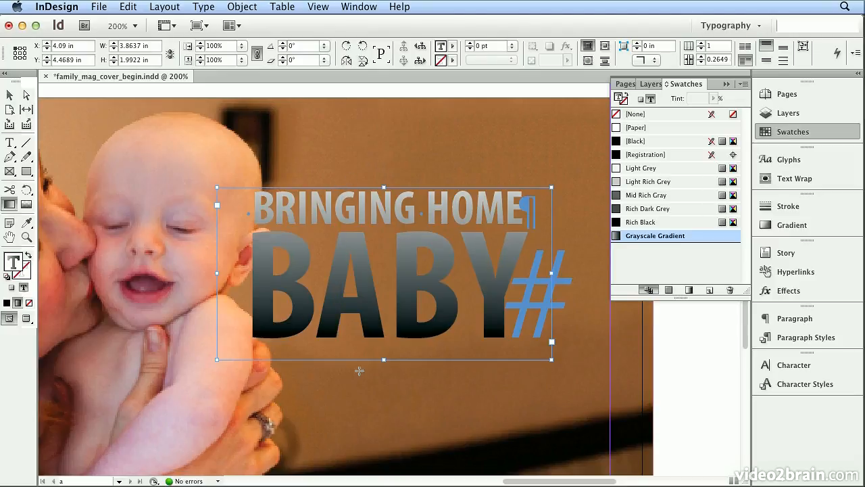
drag(344, 189, 343, 228)
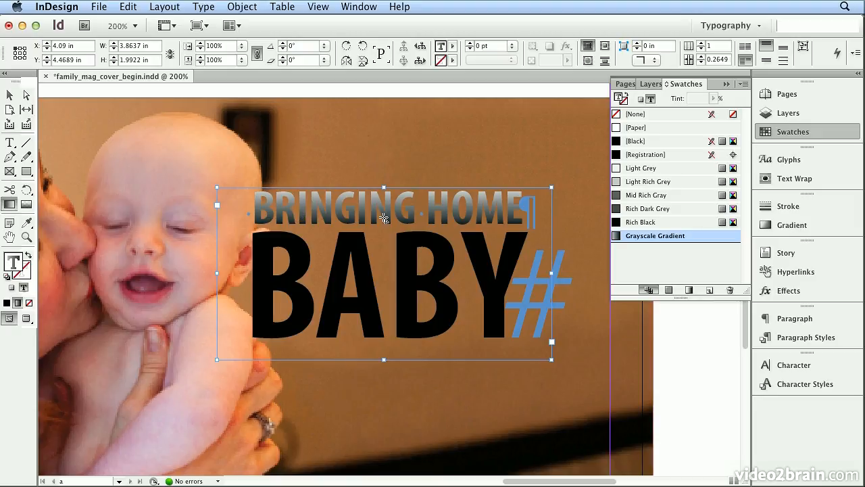
drag(354, 193, 339, 290)
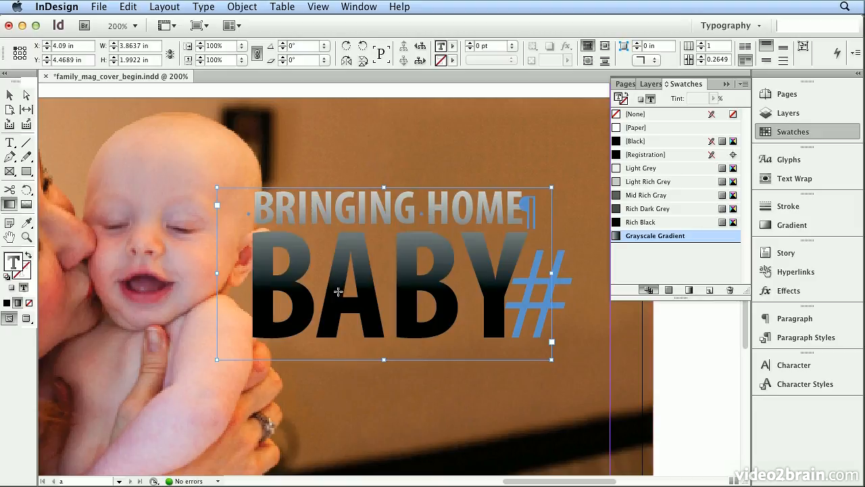
- Redraw the headline's gradient vertically with the Gradient Swatch tool, trying several lengths and ending from the top of "BRINGING HOME" to just inside "BABY"
drag(341, 188, 335, 267)
drag(341, 206, 341, 275)
drag(351, 114, 364, 270)
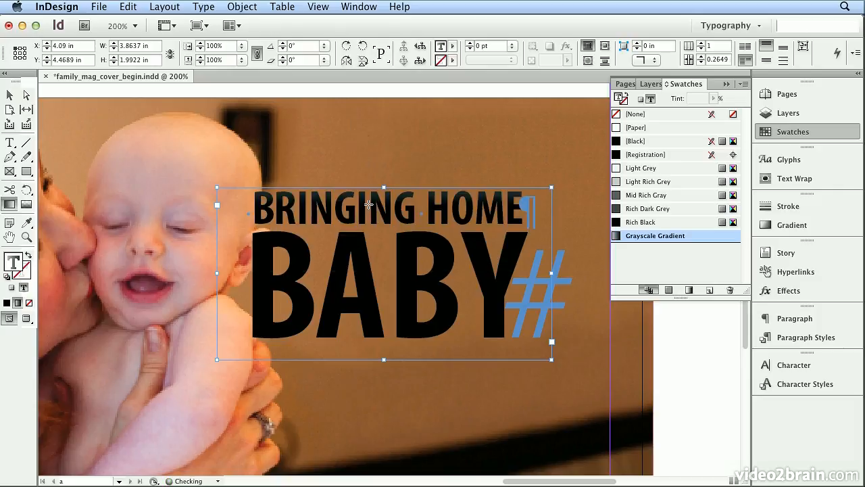
drag(365, 238, 366, 335)
drag(347, 187, 347, 235)
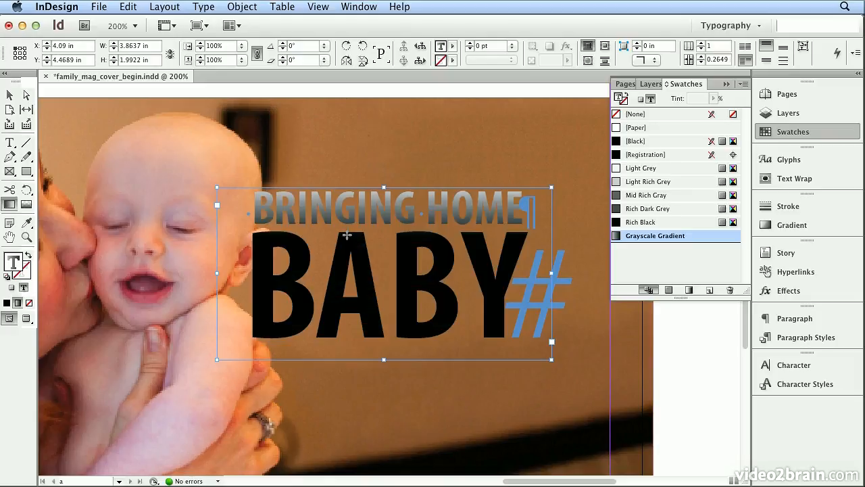
drag(344, 190, 341, 253)
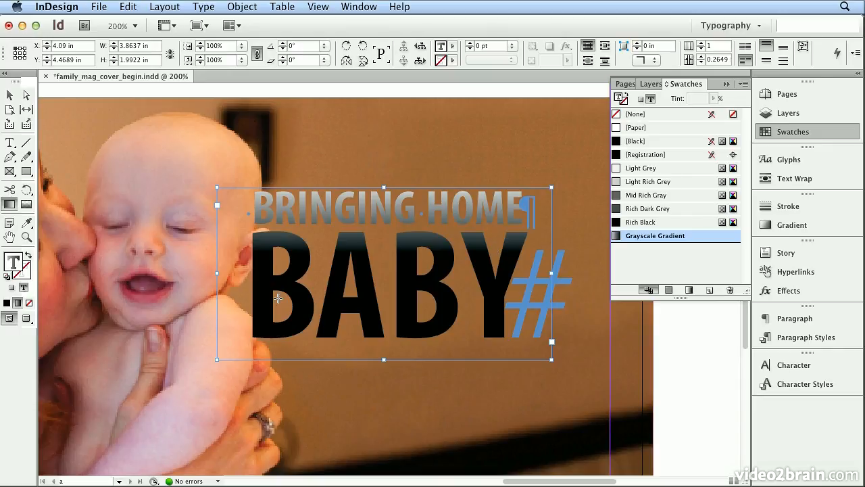
- Switch the document's display performance to High Quality Display
click(310, 7)
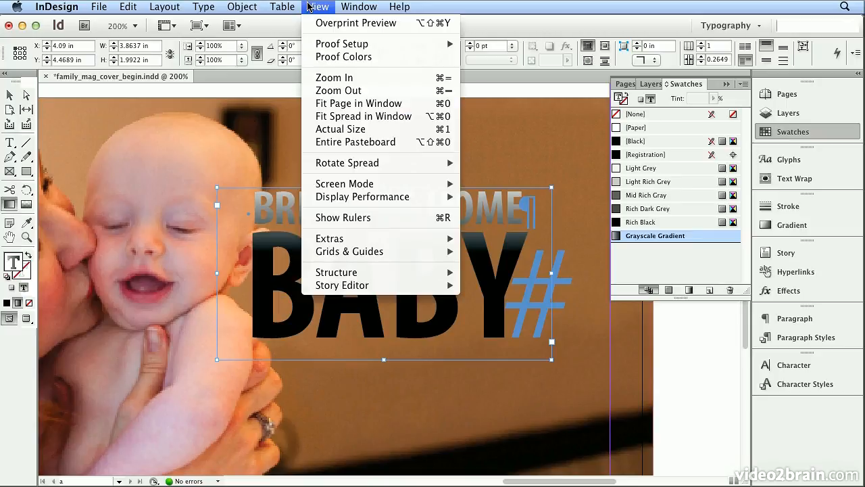
mouse_move(365, 203)
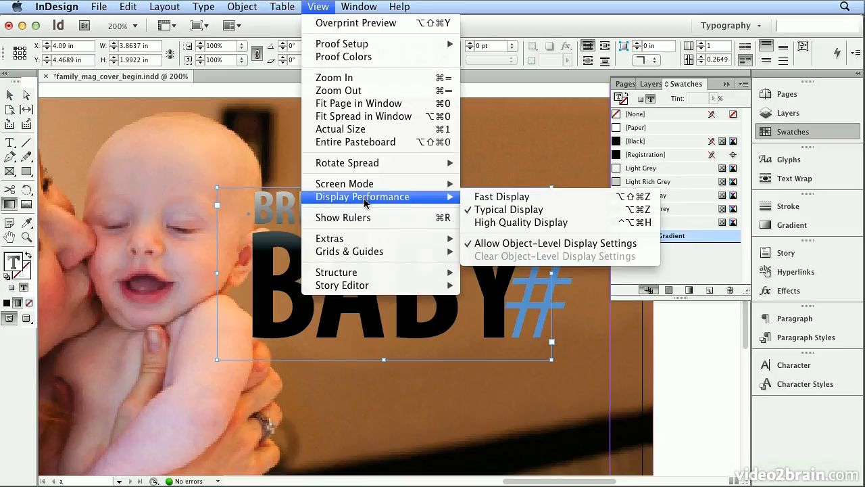
click(513, 227)
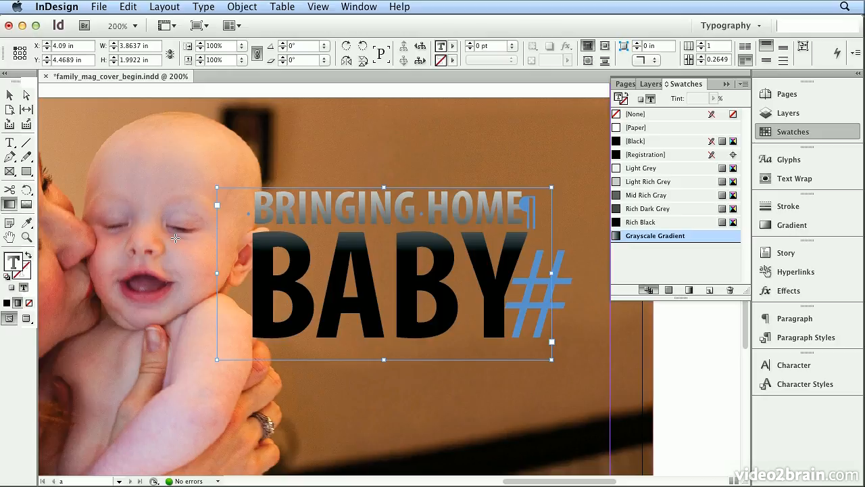
- Select the "BRINGING HOME BABY" text frame as an object and show its Effects settings
click(806, 297)
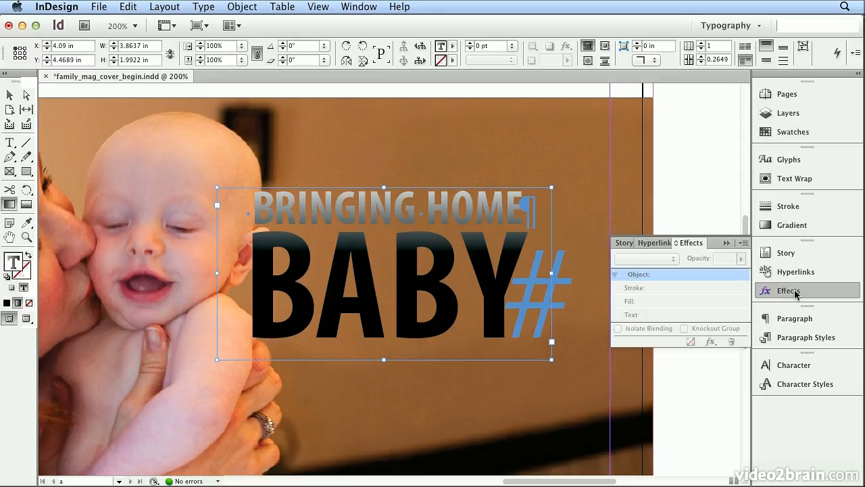
click(9, 96)
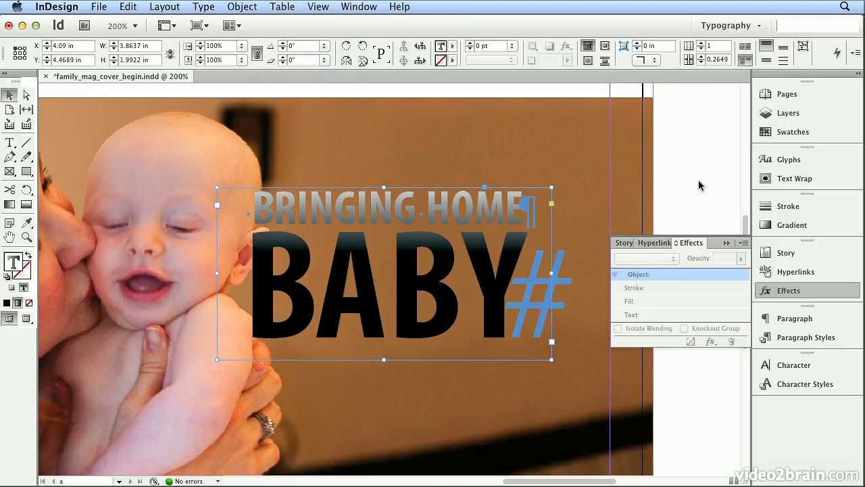
click(489, 215)
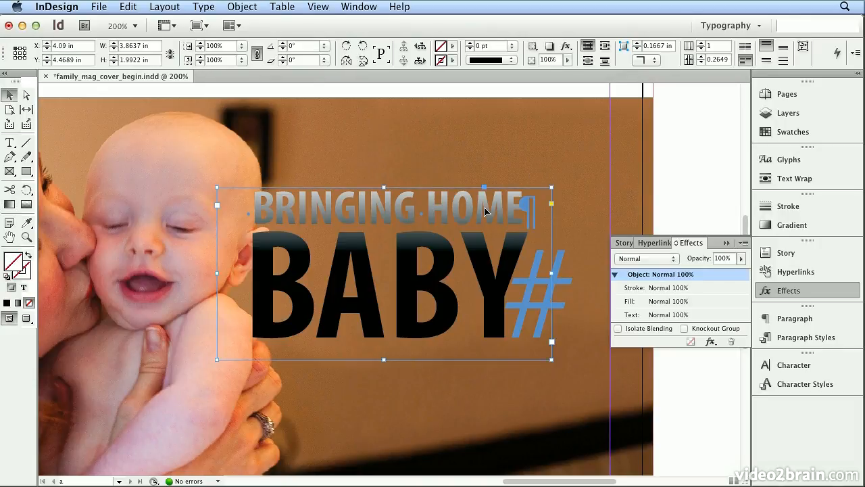
- Try the Multiply, Screen and Overlay blending modes on the headline frame
click(639, 259)
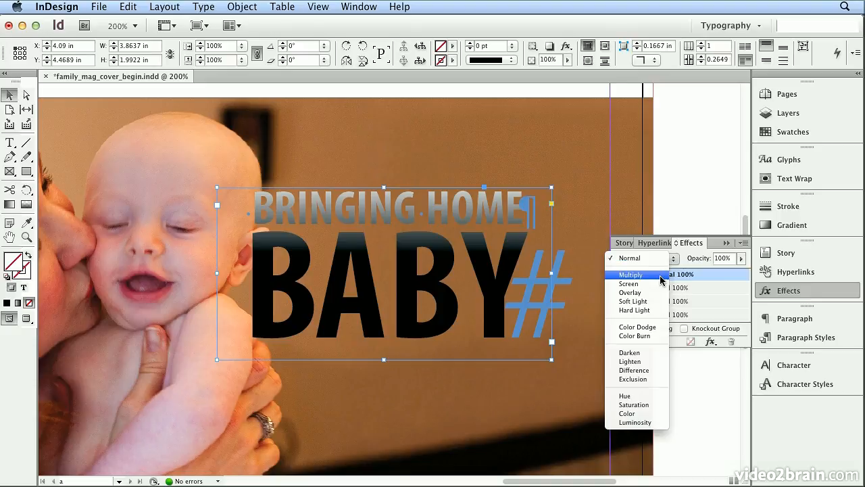
click(661, 276)
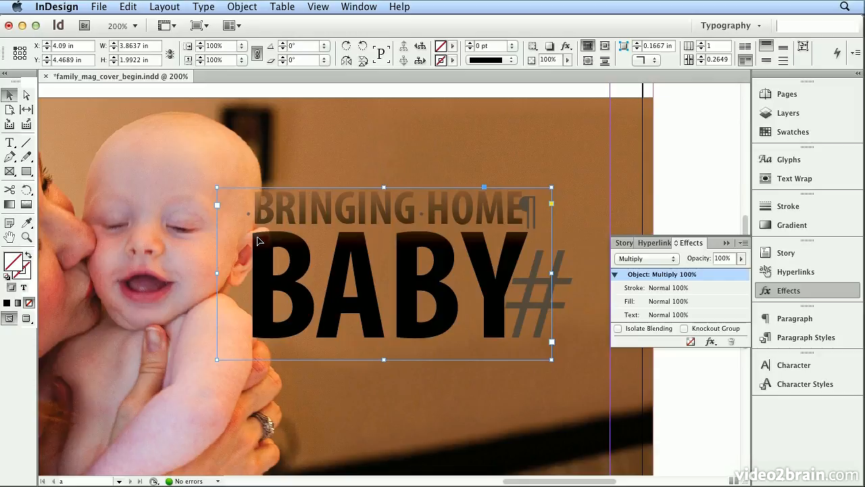
click(641, 260)
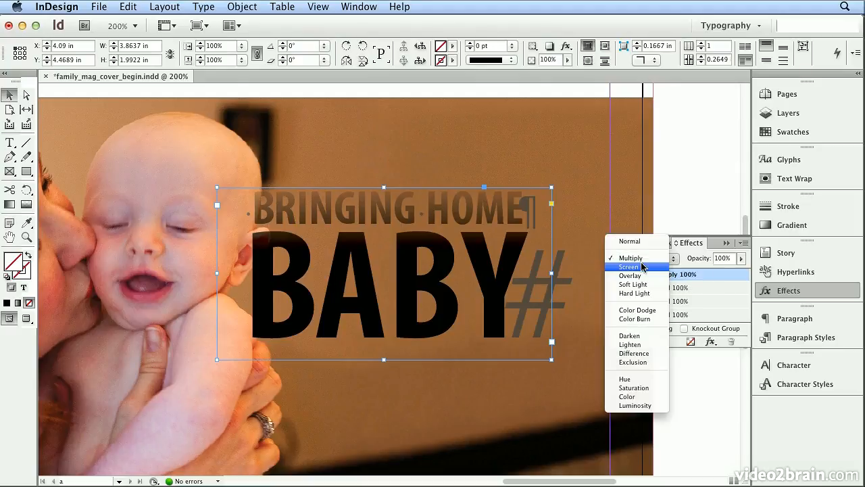
click(642, 267)
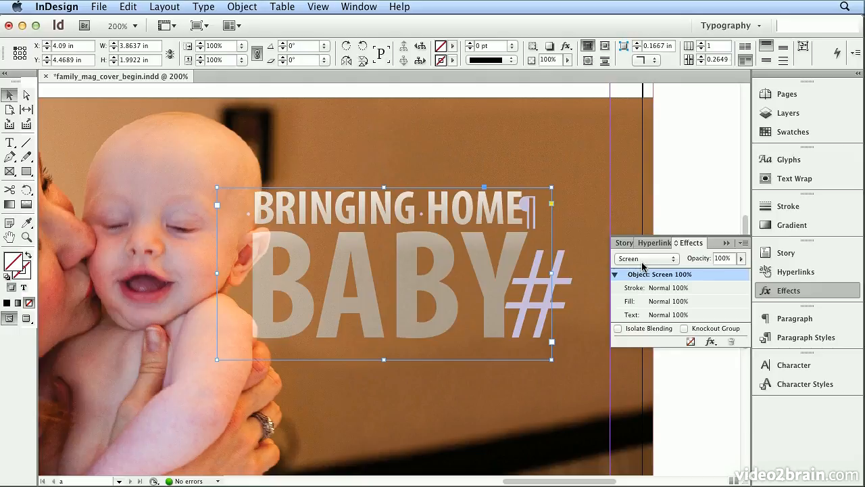
click(641, 261)
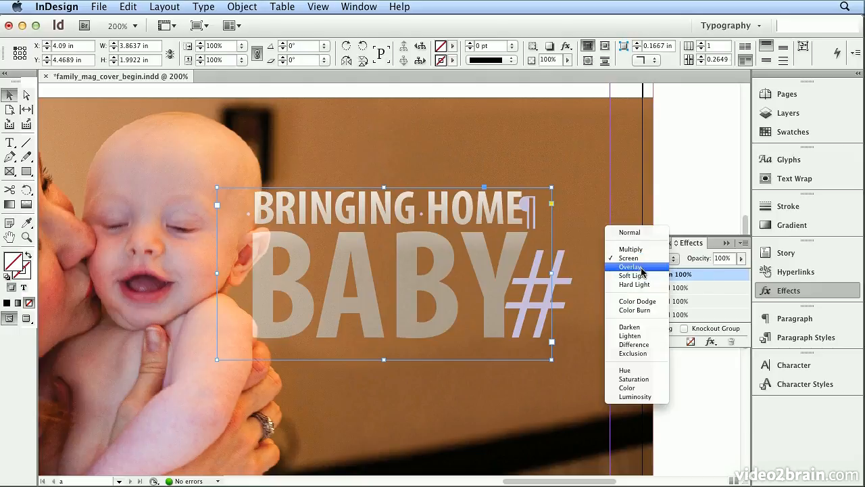
click(641, 267)
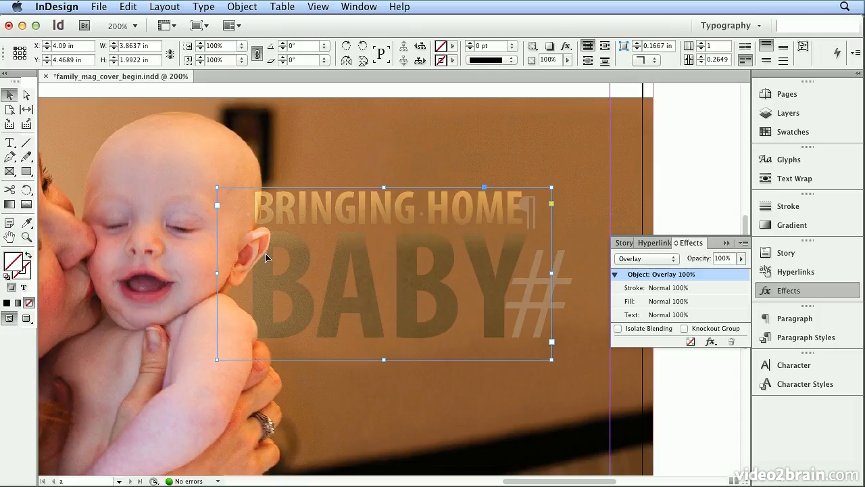
- Try the Soft Light, Hard Light, Color Dodge and Color Burn blending modes on the headline frame
click(670, 264)
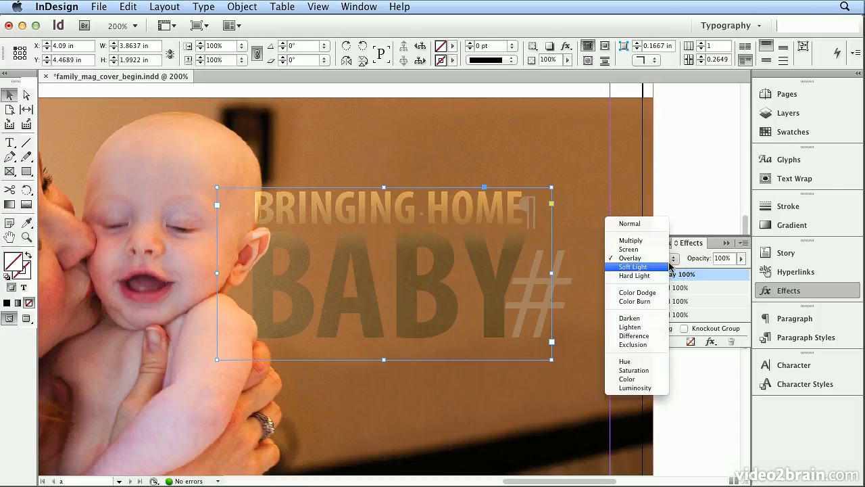
click(669, 266)
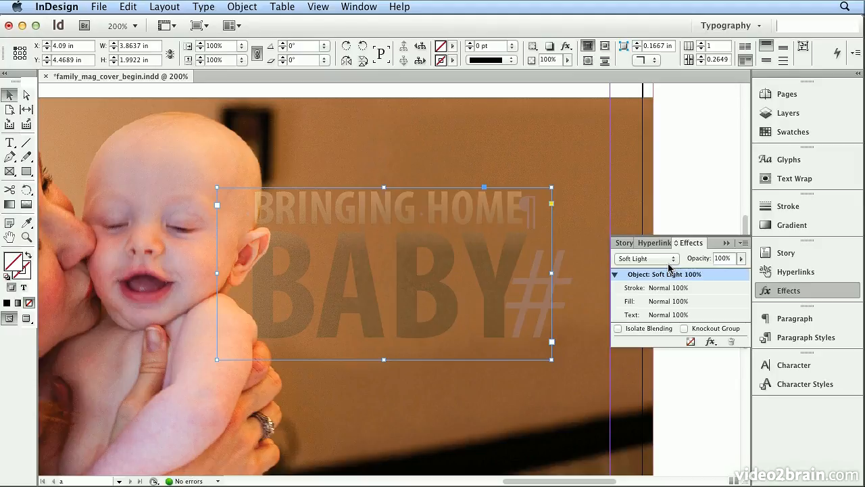
click(668, 272)
click(667, 269)
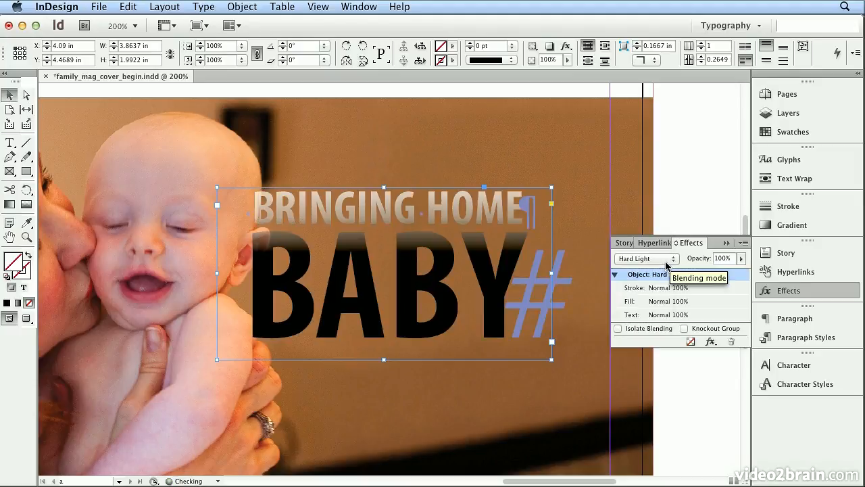
click(666, 271)
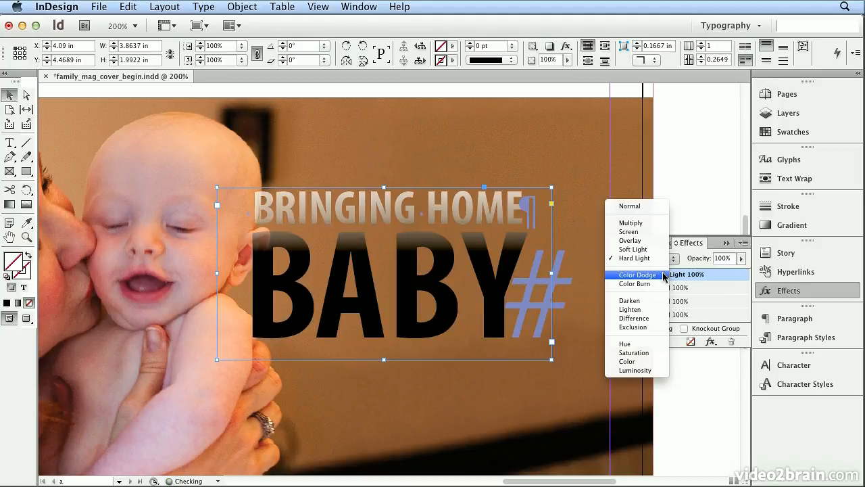
click(664, 275)
click(664, 263)
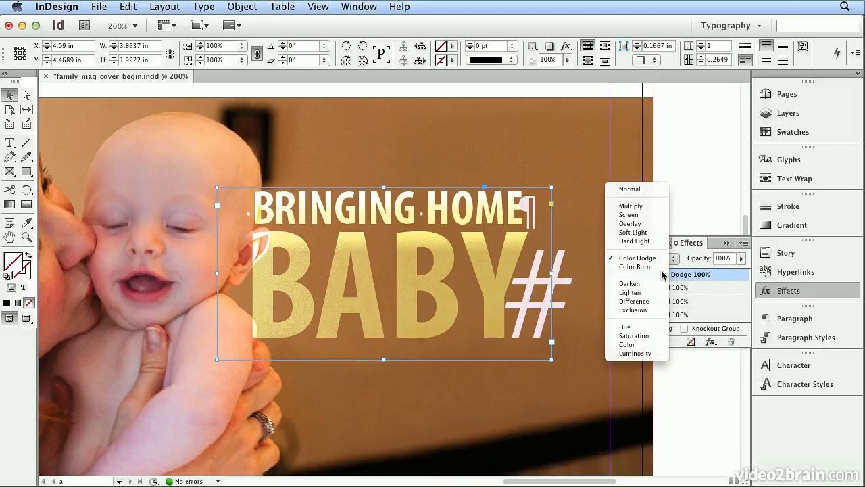
click(661, 267)
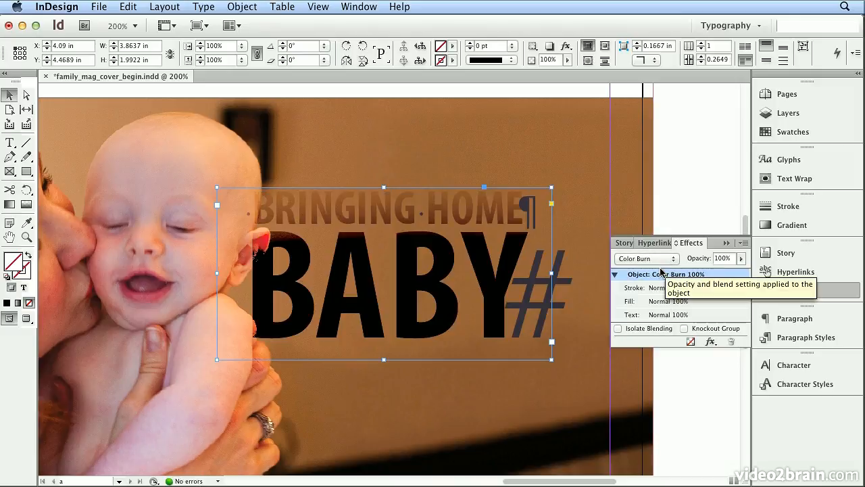
- Set the headline frame's blending mode to Screen
click(662, 262)
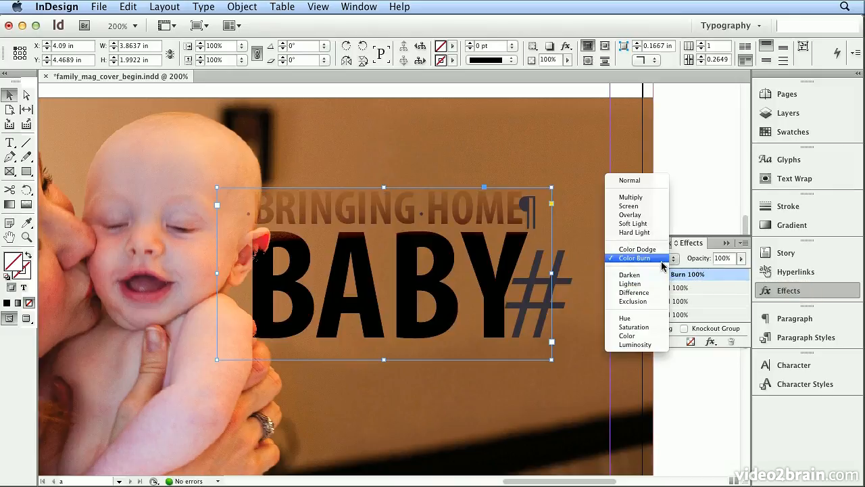
click(662, 205)
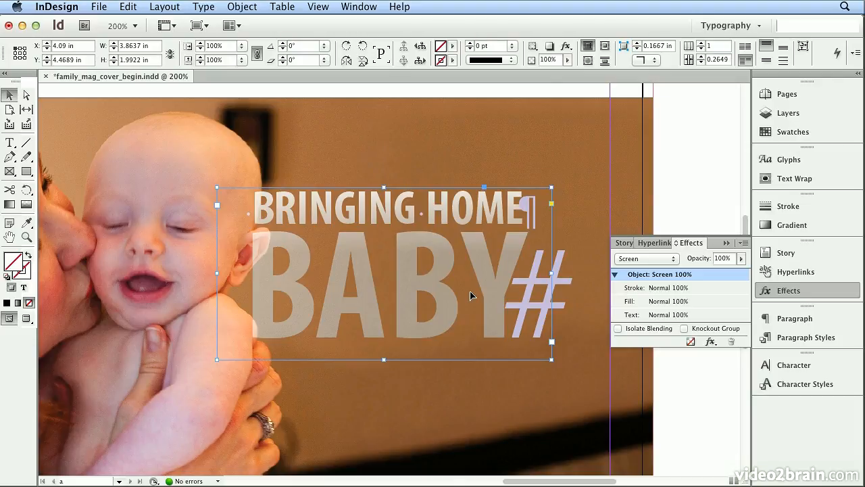
- Add a drop shadow to the headline frame with its distance set to 0 in
click(711, 342)
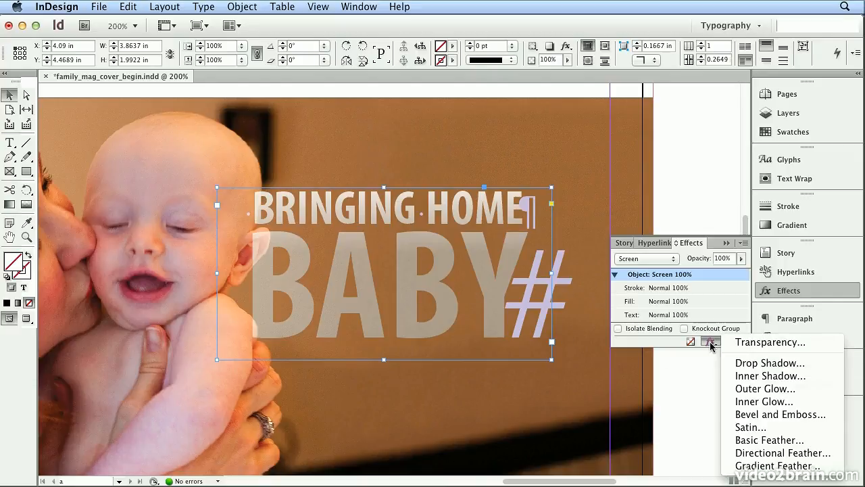
click(778, 365)
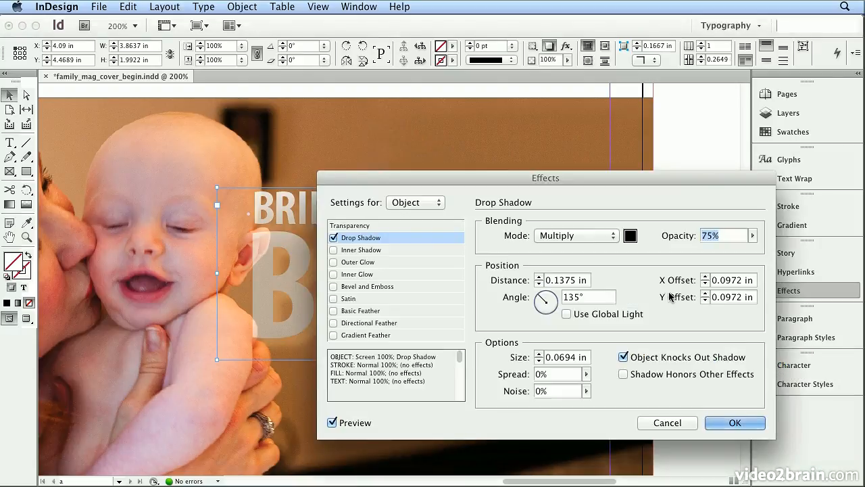
drag(562, 175, 617, 70)
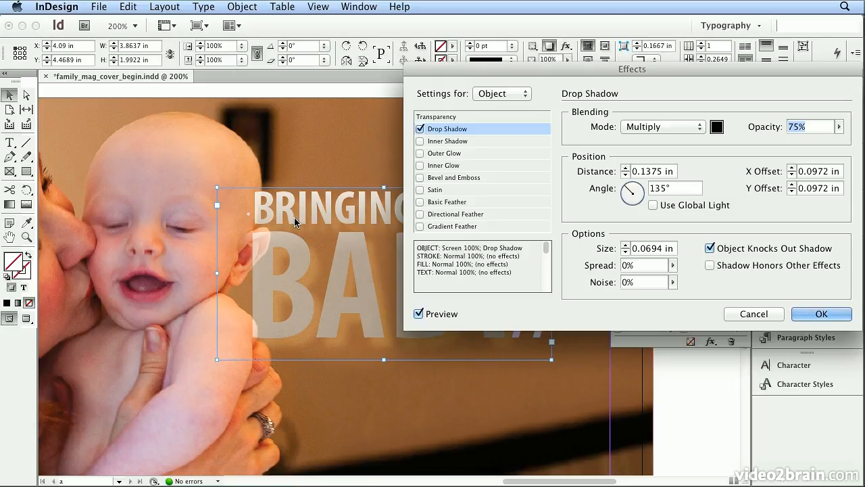
double_click(651, 173)
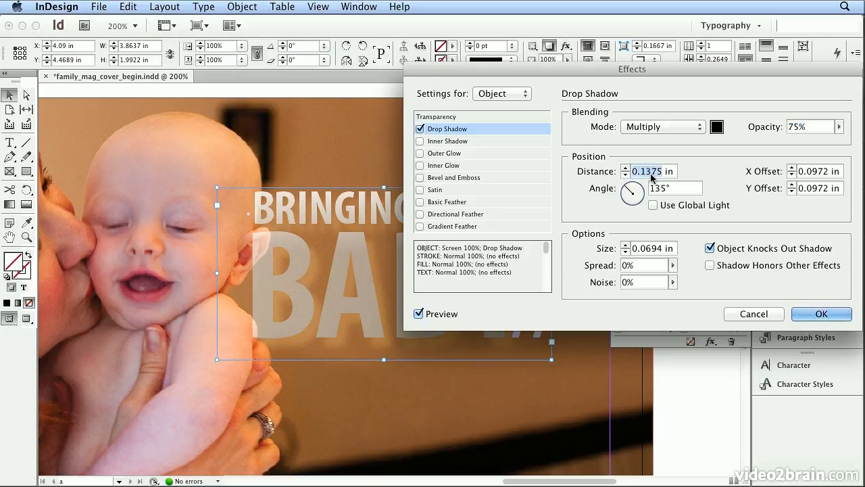
text(0)
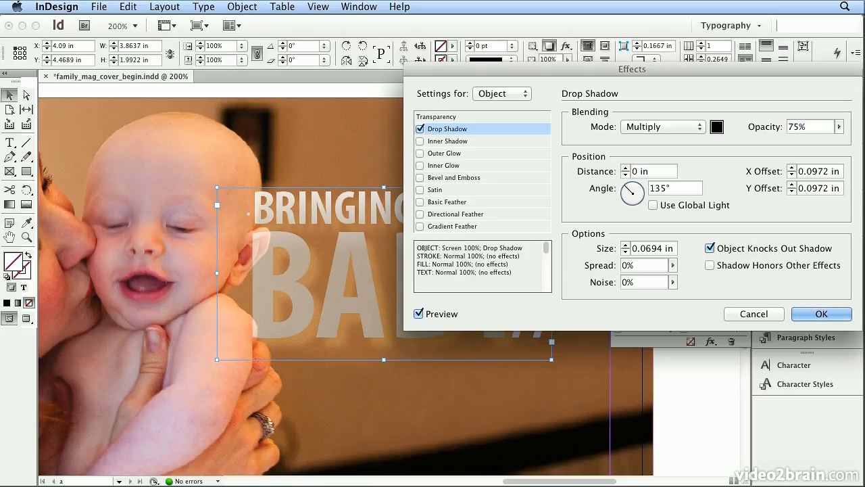
key(Tab)
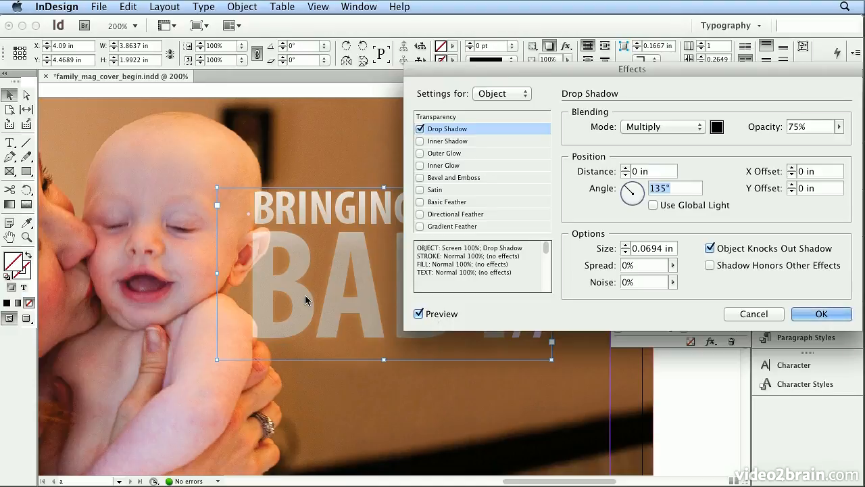
- Try larger and smaller sizes for the headline's drop shadow and set the size to 0.1875 in
click(626, 244)
click(626, 244)
click(625, 245)
click(626, 244)
click(626, 252)
click(626, 252)
click(626, 252)
click(625, 252)
click(626, 252)
click(626, 245)
click(626, 245)
- Set the drop shadow's spread to 28%, adjust its opacity and apply the effect
click(673, 265)
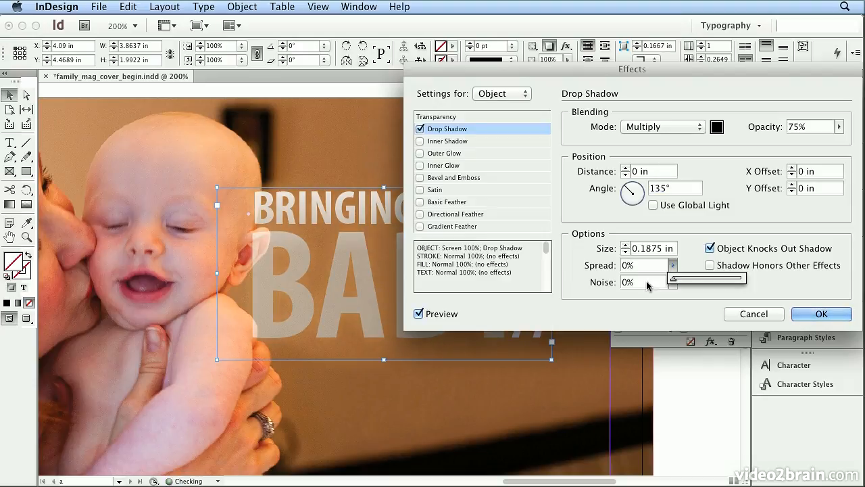
drag(673, 279, 700, 284)
drag(698, 282, 694, 284)
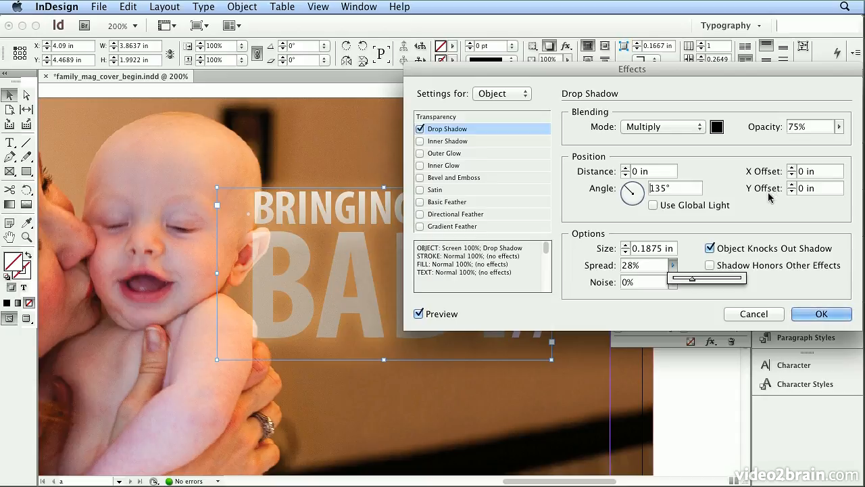
click(840, 128)
mouse_move(840, 127)
mouse_down()
mouse_move(839, 139)
mouse_move(861, 145)
mouse_move(828, 145)
mouse_move(838, 145)
mouse_up()
click(815, 315)
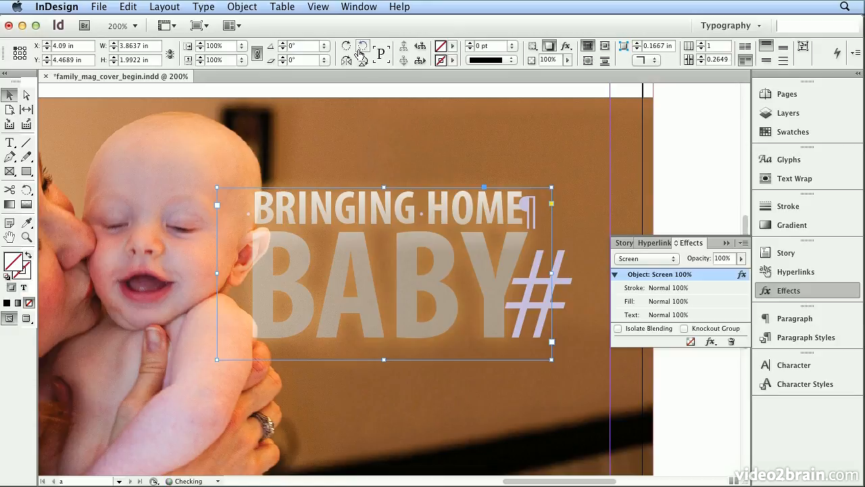
- Fit the whole cover page in the window and deselect the headline frame to review the result
click(316, 6)
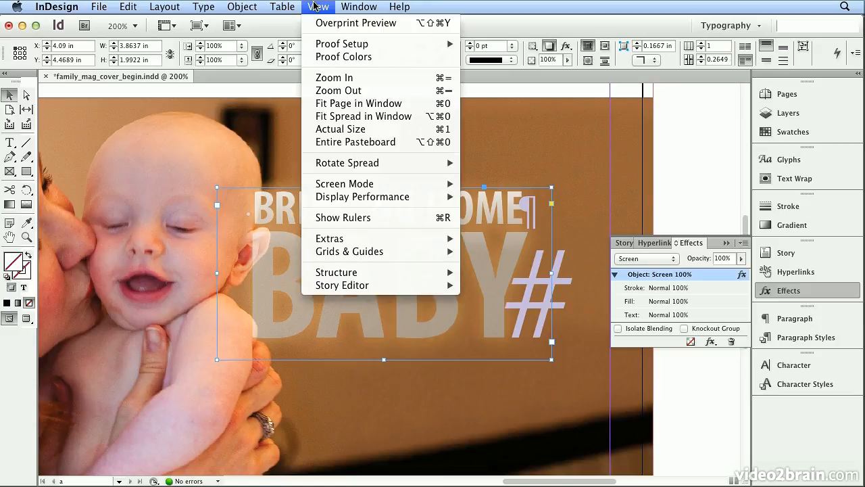
click(342, 104)
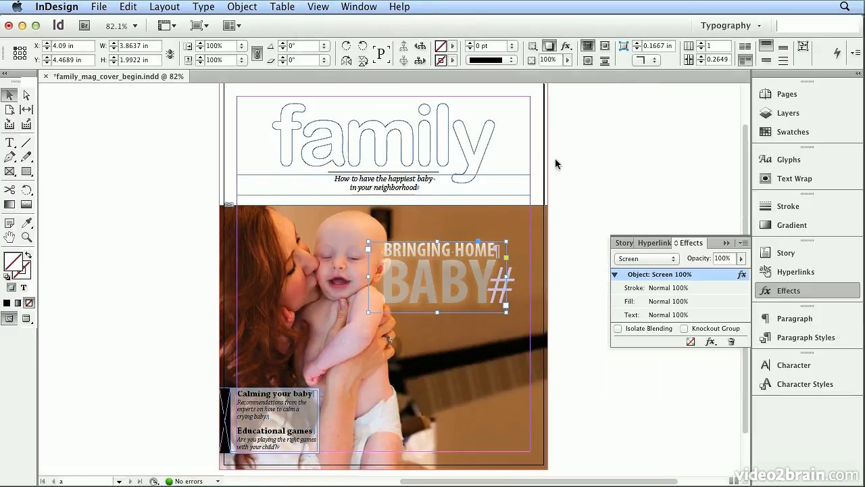
click(601, 172)
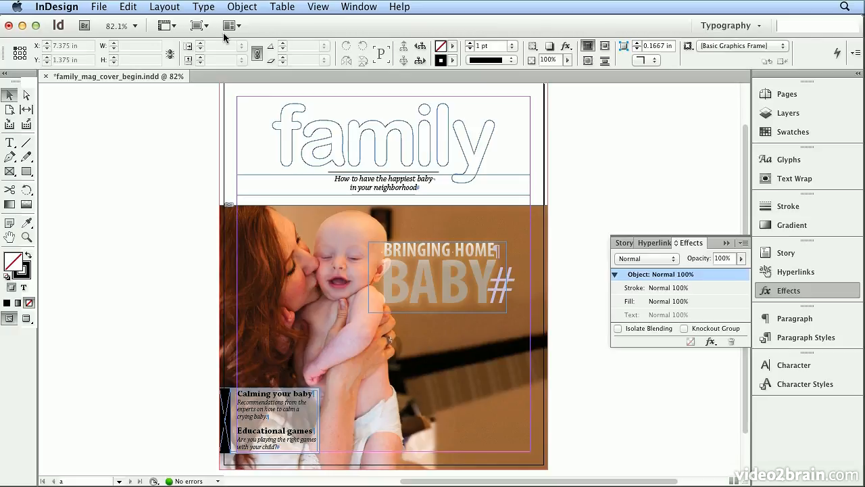
- Show the cover in Preview screen mode and add a drop shadow to the outlined "family" masthead
click(196, 25)
click(214, 64)
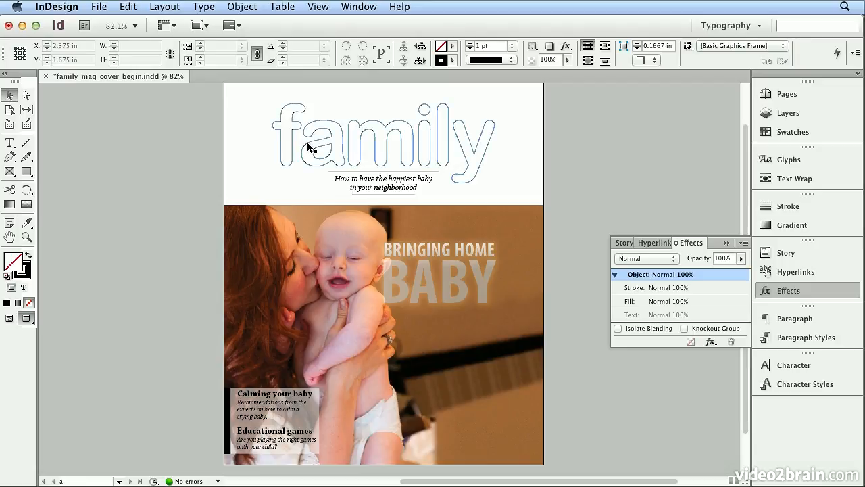
click(351, 127)
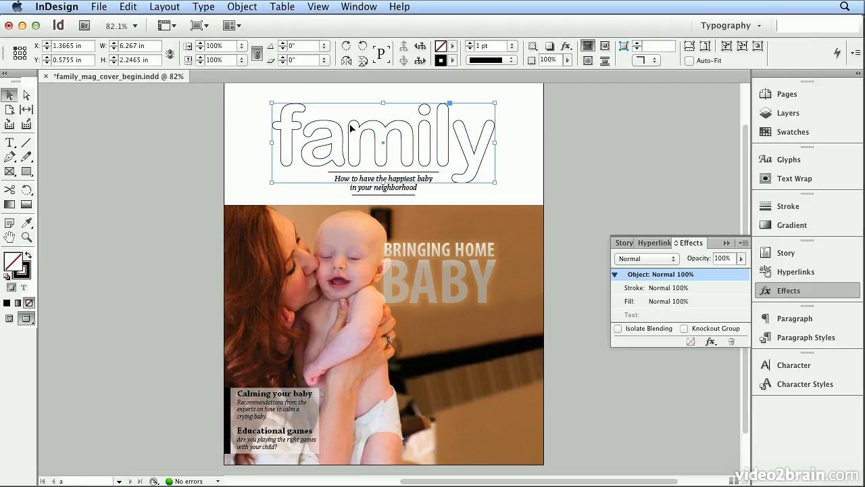
click(711, 342)
click(759, 363)
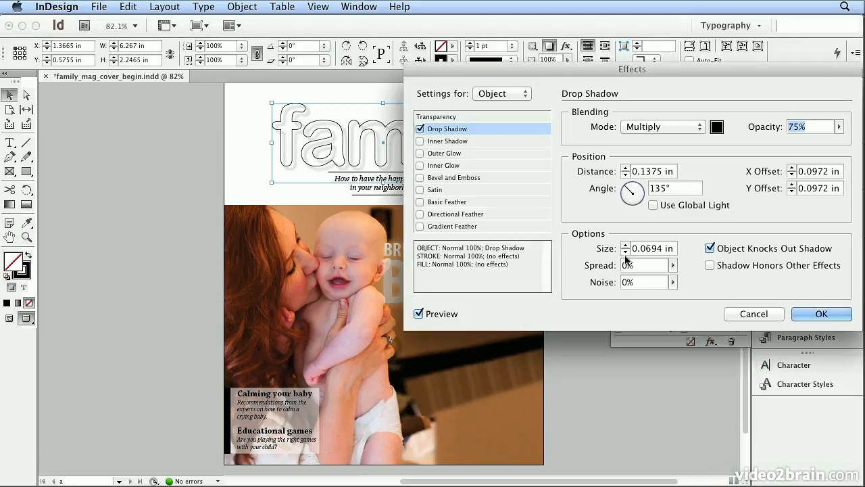
- Set the masthead drop shadow's X and Y offsets to 0.05 in, apply the effect and deselect the masthead
click(791, 174)
click(792, 191)
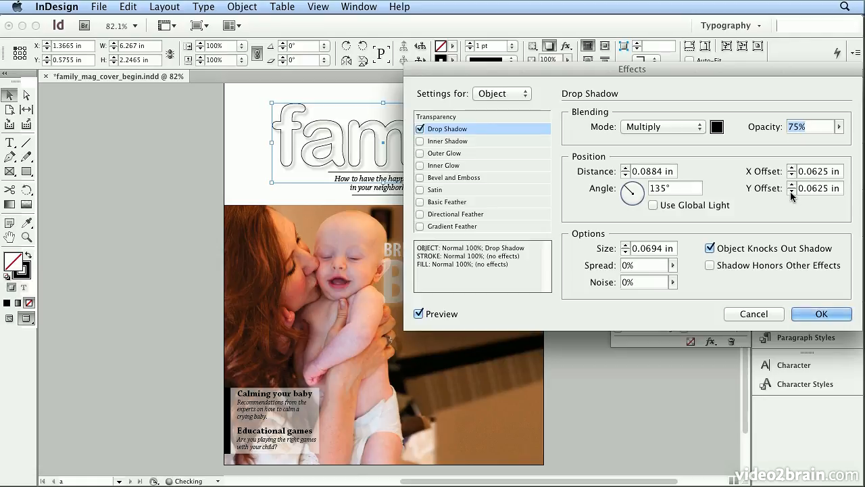
drag(811, 173, 830, 174)
text(5)
key(Tab)
drag(811, 190, 826, 191)
text(5)
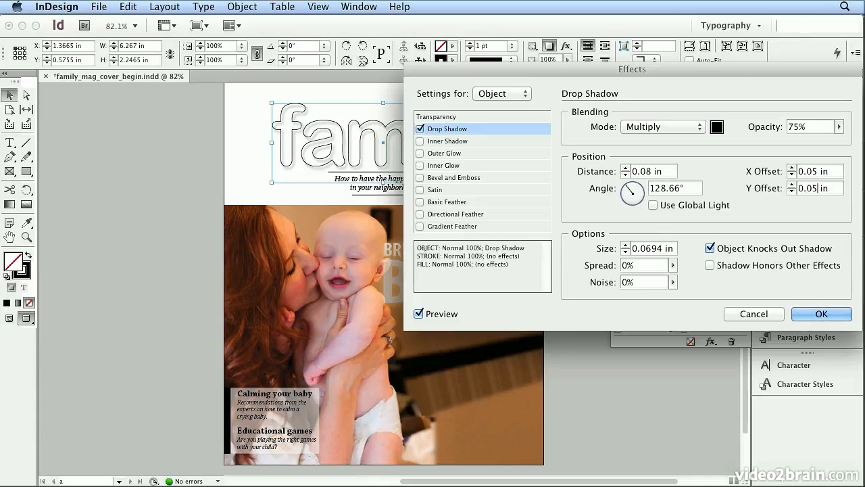
key(Tab)
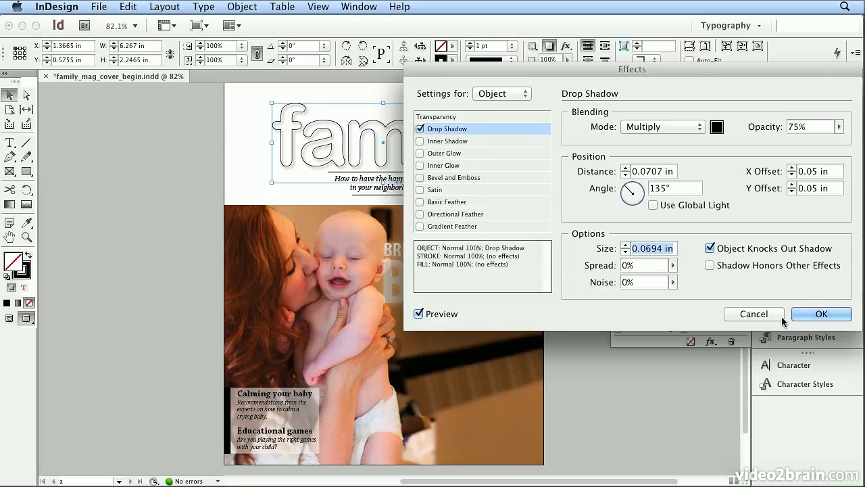
click(805, 314)
click(689, 212)
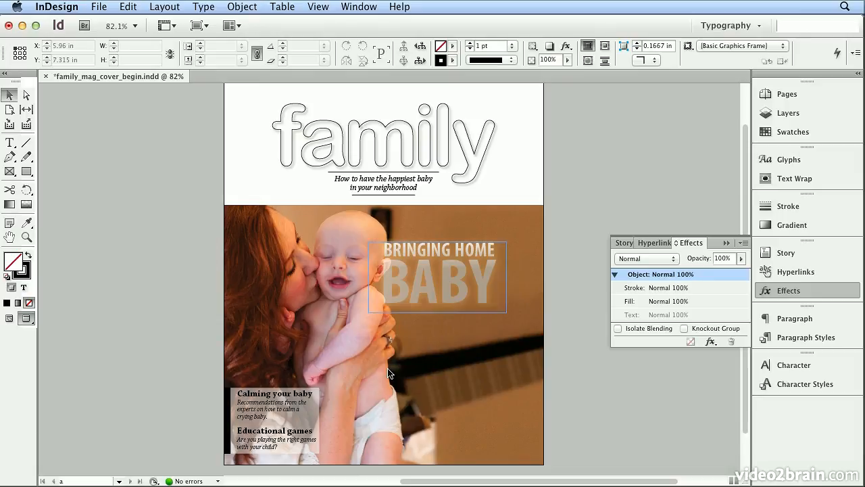
click(321, 399)
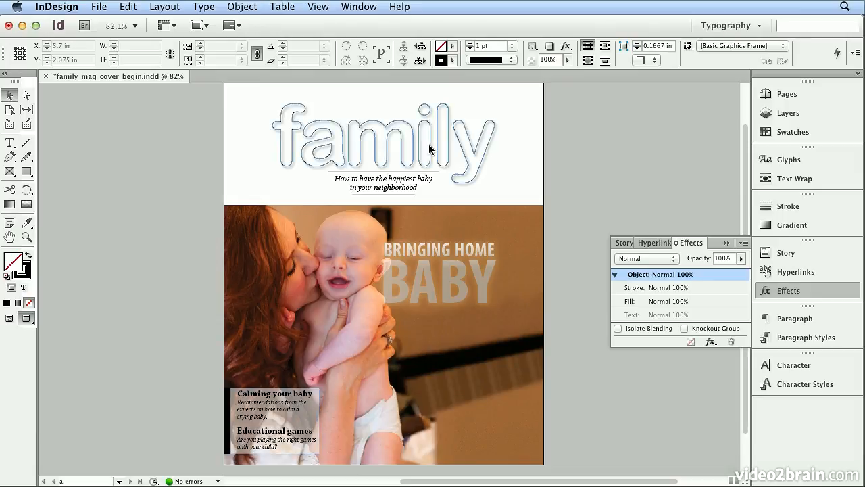
click(451, 278)
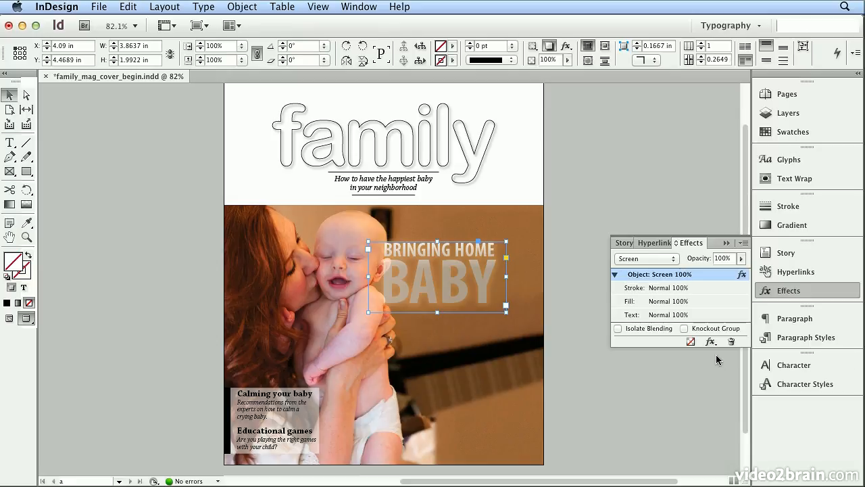
click(566, 357)
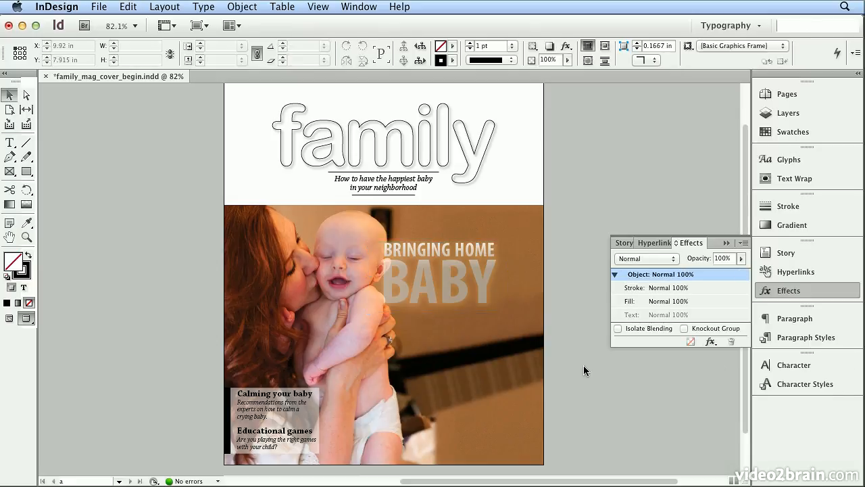